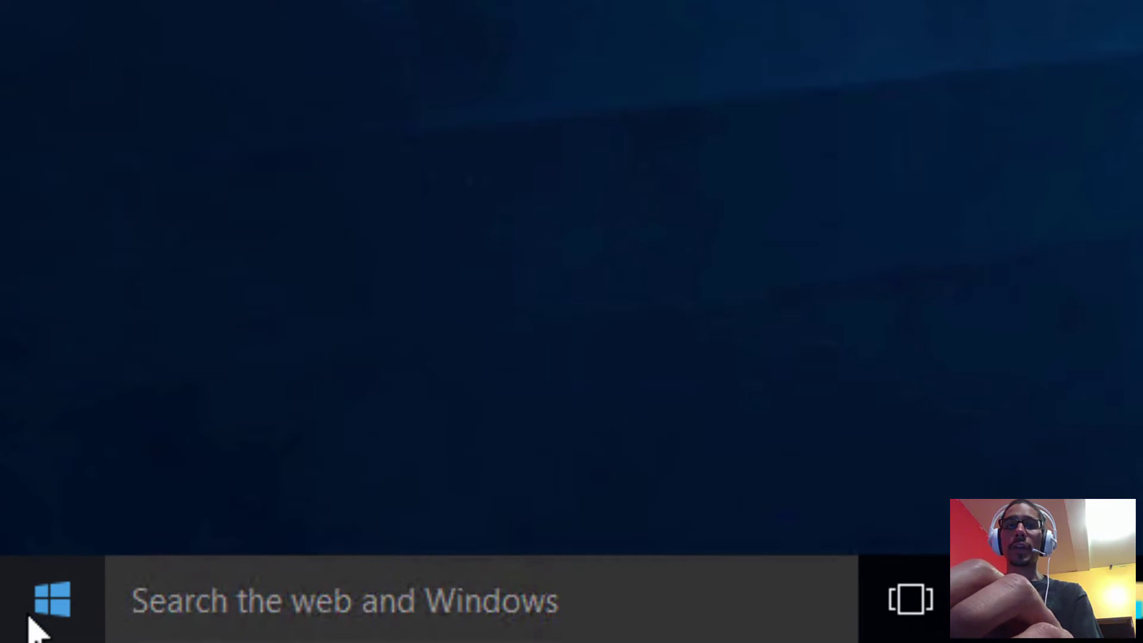
Run 'regedit' from the Start right-click Run box to open Registry Editor
{"action": "right_click", "coordinate": [28, 619]}
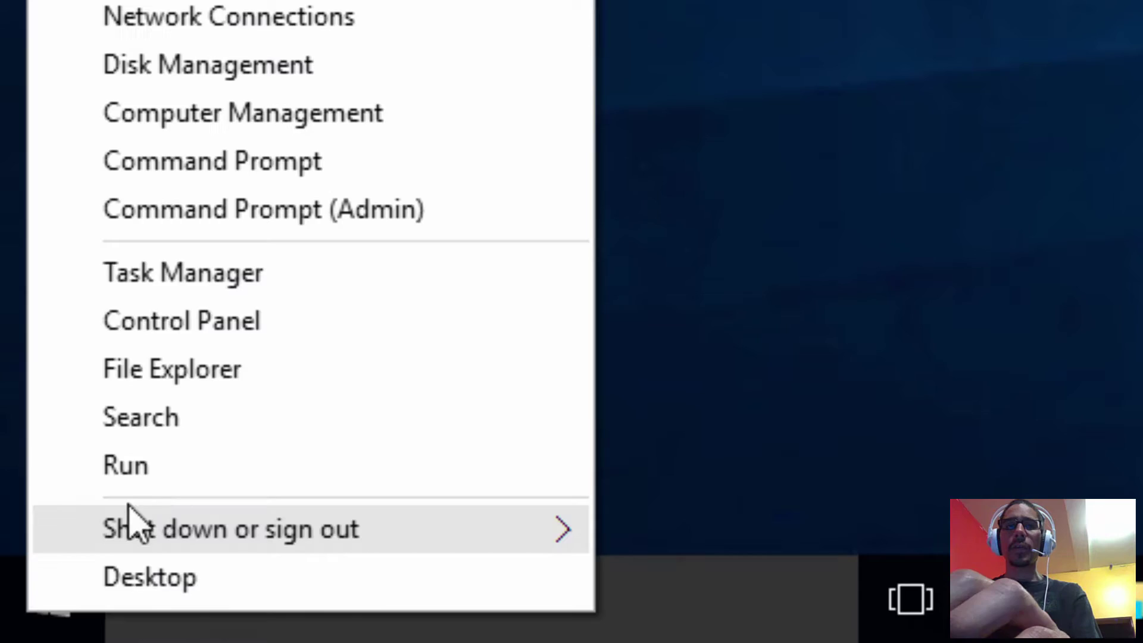
{"action": "left_click", "coordinate": [172, 485]}
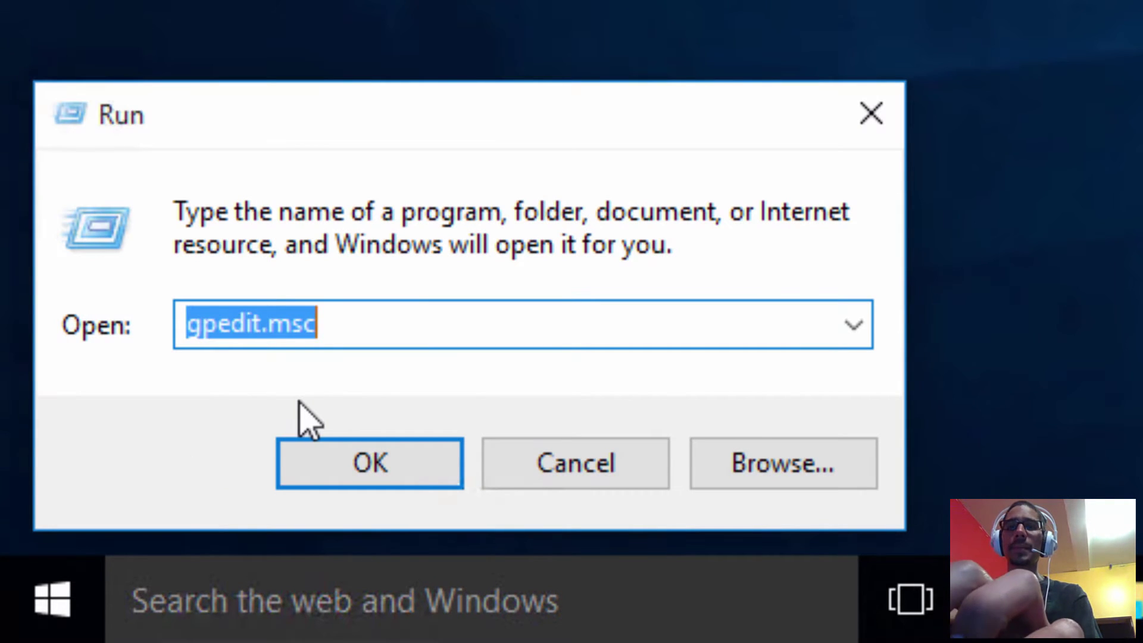
{"action": "type", "text": "regedit"}
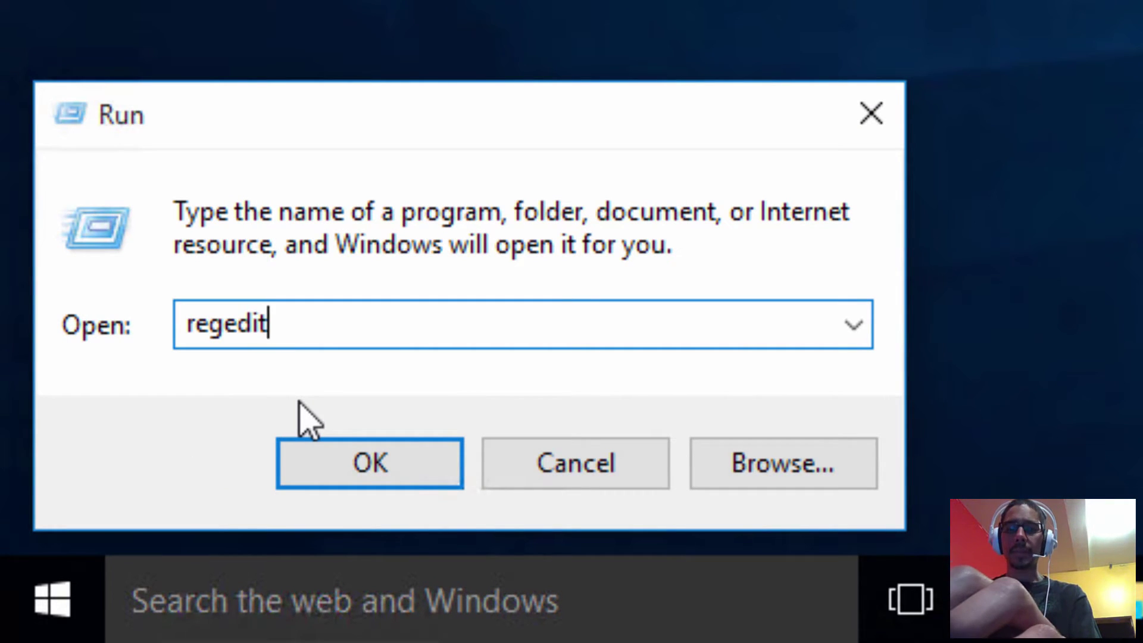
{"action": "left_click", "coordinate": [321, 456]}
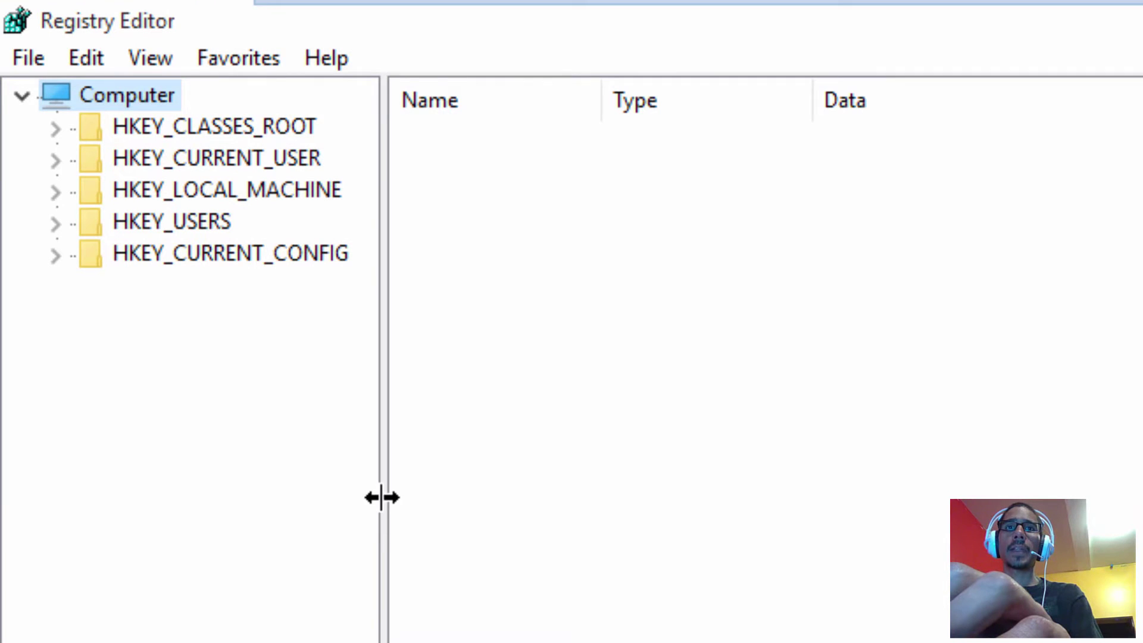
Widen the key tree and expand HKEY_LOCAL_MACHINE > SOFTWARE > Microsoft
{"action": "left_click_drag", "start_coordinate": [381, 498], "coordinate": [544, 502]}
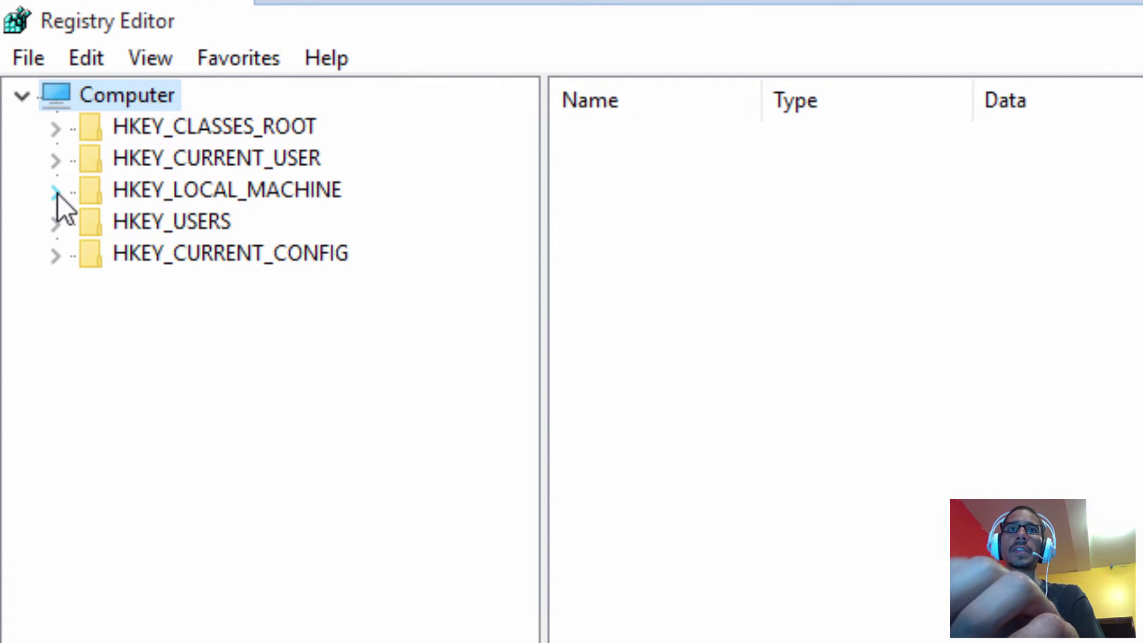
{"action": "left_click", "coordinate": [61, 198]}
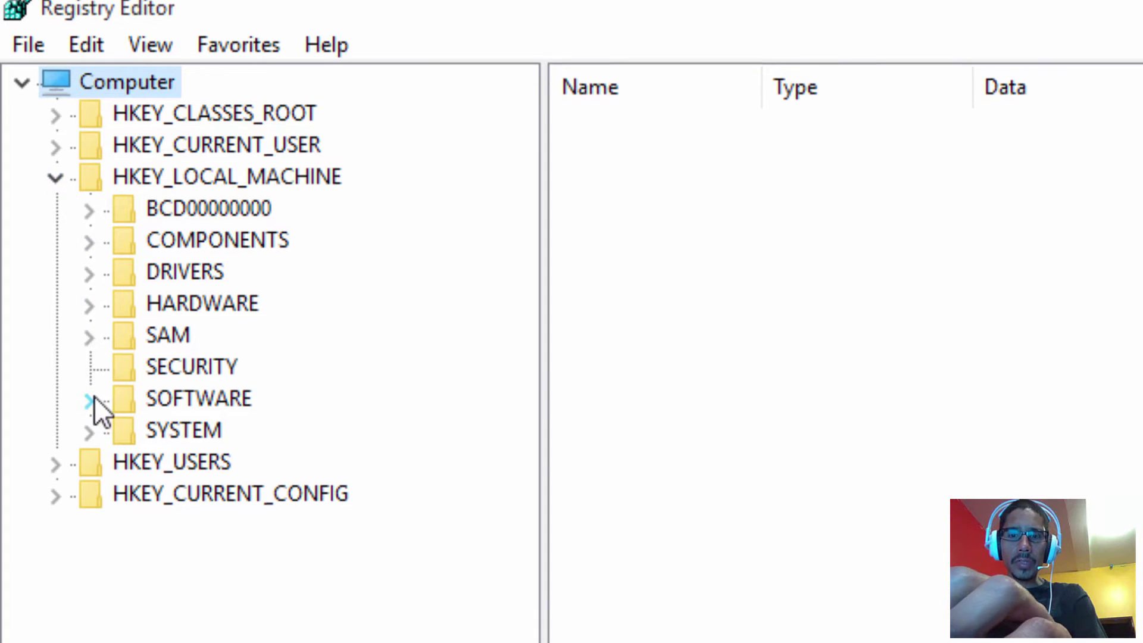
{"action": "left_click", "coordinate": [89, 412]}
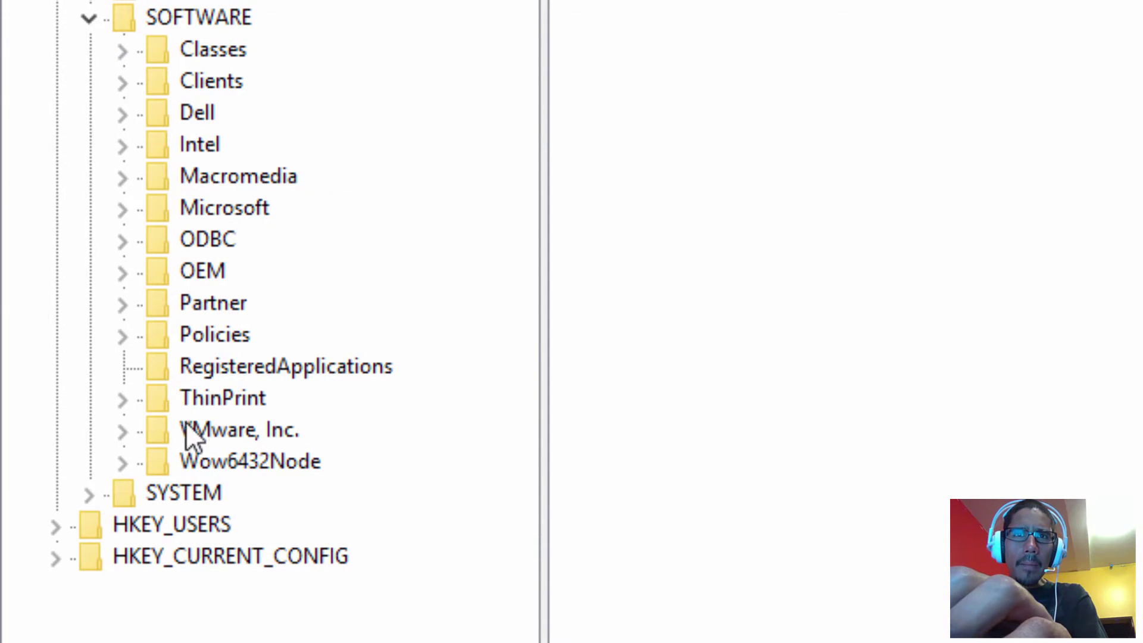
{"action": "left_click", "coordinate": [128, 209]}
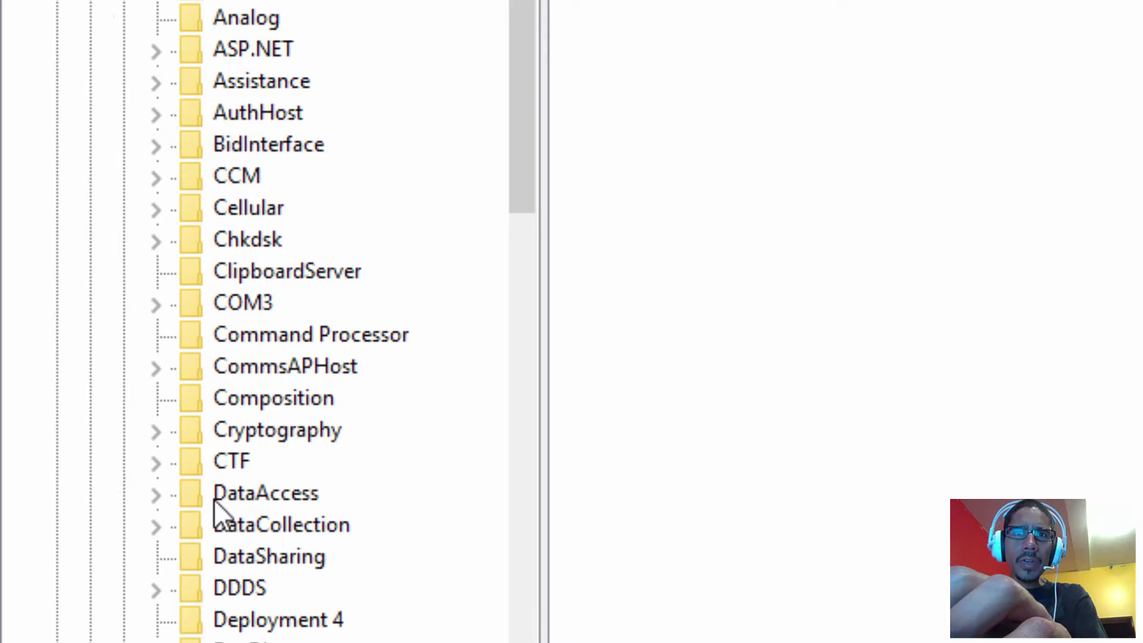
{"action": "scroll", "coordinate": [257, 322], "scroll_direction": "down", "scroll_amount": 4}
{"action": "scroll", "coordinate": [256, 322], "scroll_direction": "down", "scroll_amount": 8}
{"action": "scroll", "coordinate": [256, 321], "scroll_direction": "down", "scroll_amount": 7}
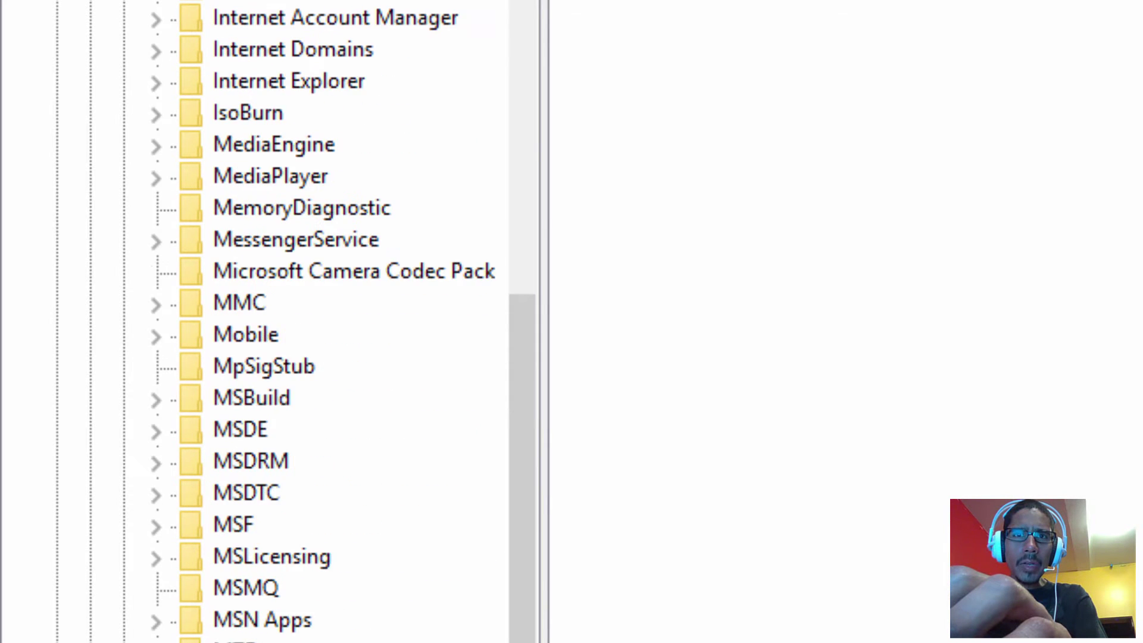
{"action": "scroll", "coordinate": [256, 322], "scroll_direction": "down", "scroll_amount": 6}
{"action": "scroll", "coordinate": [256, 322], "scroll_direction": "down", "scroll_amount": 7}
{"action": "scroll", "coordinate": [256, 322], "scroll_direction": "down", "scroll_amount": 9}
{"action": "scroll", "coordinate": [256, 322], "scroll_direction": "down", "scroll_amount": 6}
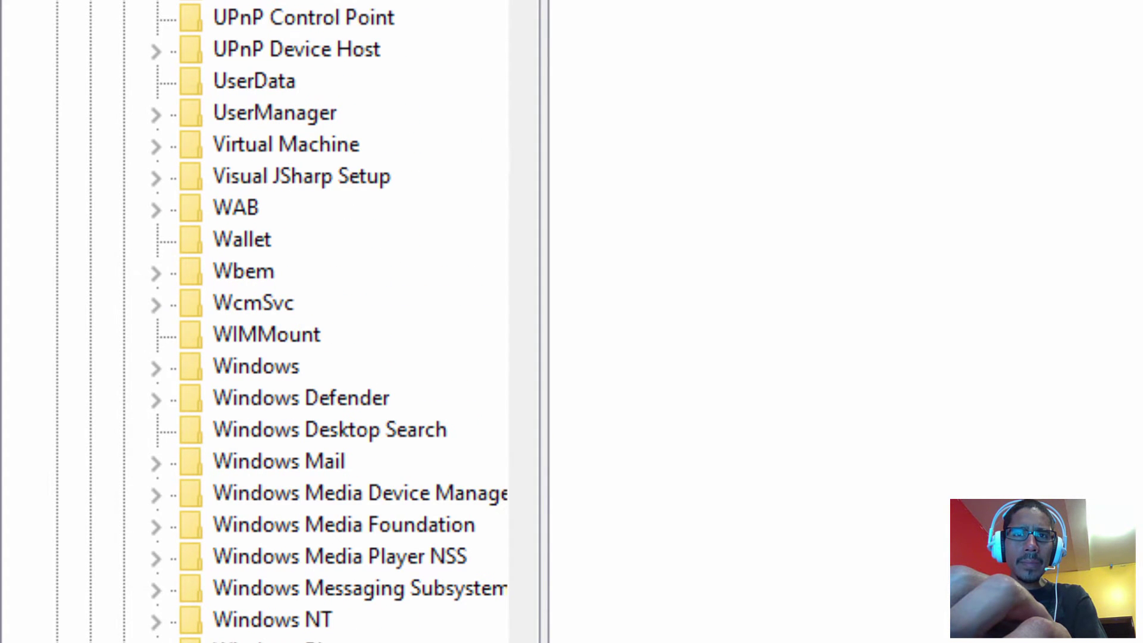
Expand Windows > CurrentVersion > Policies and select the System key
{"action": "left_click", "coordinate": [155, 369]}
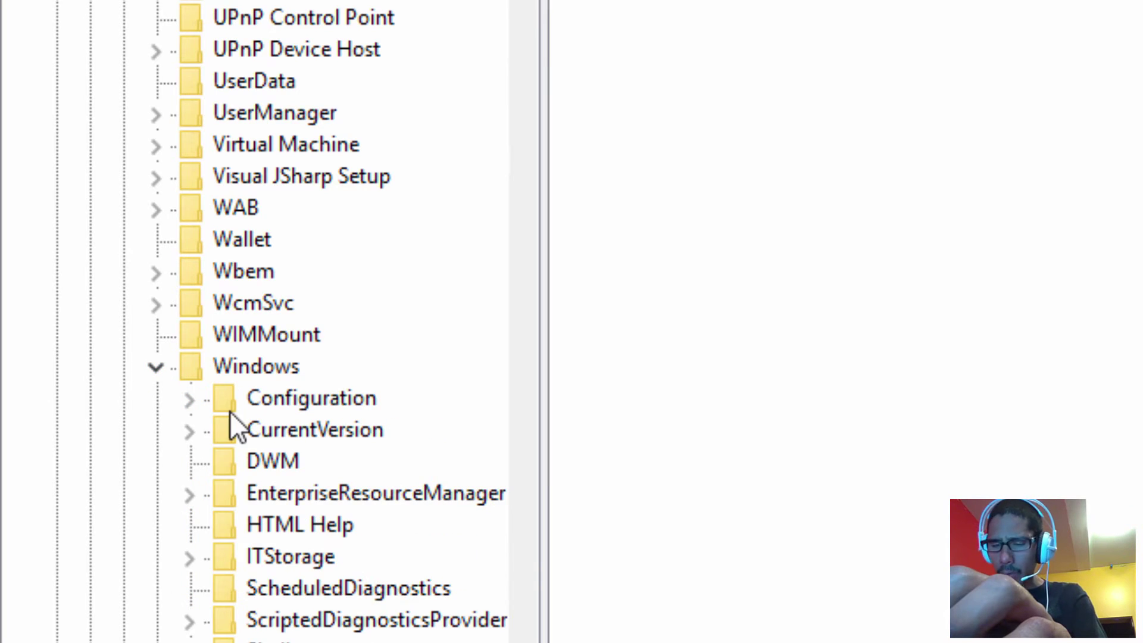
{"action": "left_click", "coordinate": [190, 431]}
{"action": "scroll", "coordinate": [280, 506], "scroll_direction": "down", "scroll_amount": 4}
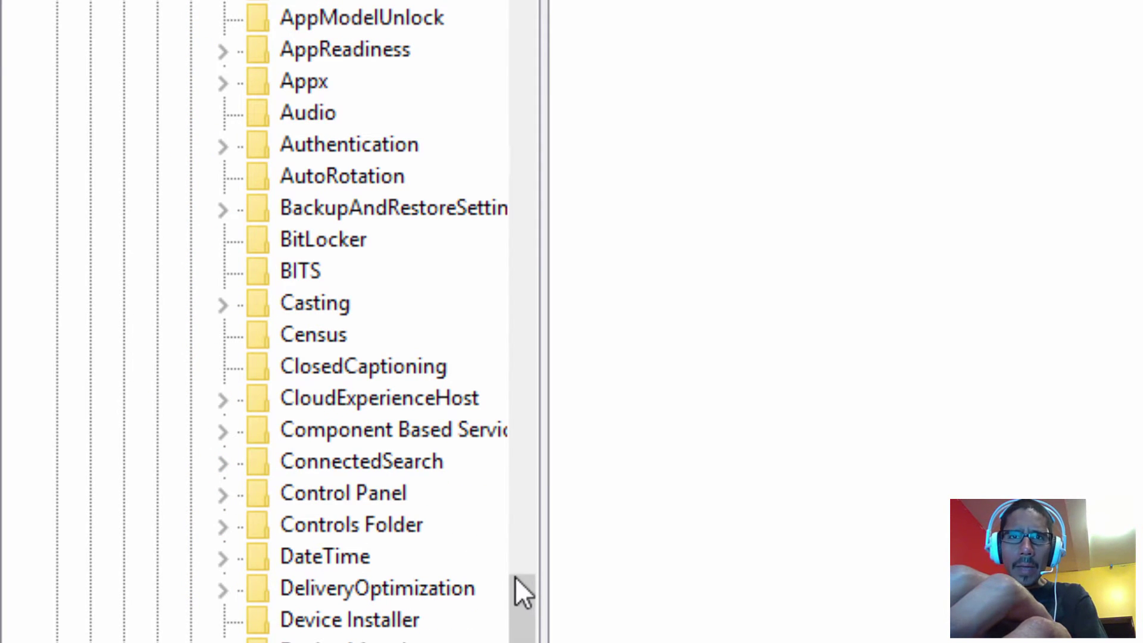
{"action": "left_click_drag", "start_coordinate": [513, 607], "coordinate": [521, 642]}
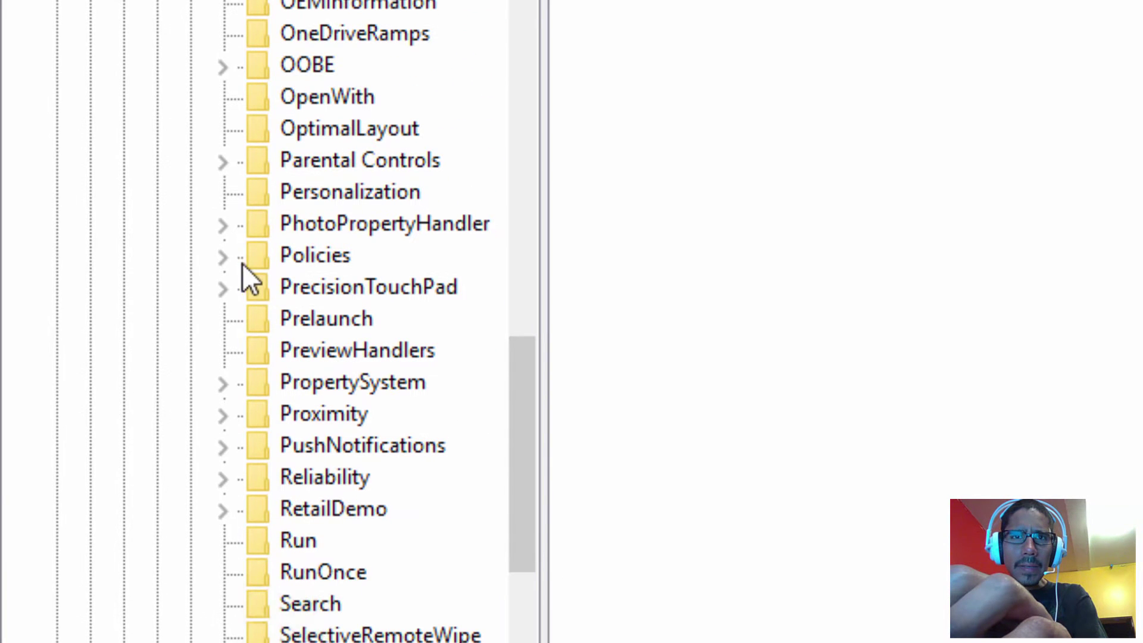
{"action": "left_click", "coordinate": [224, 256]}
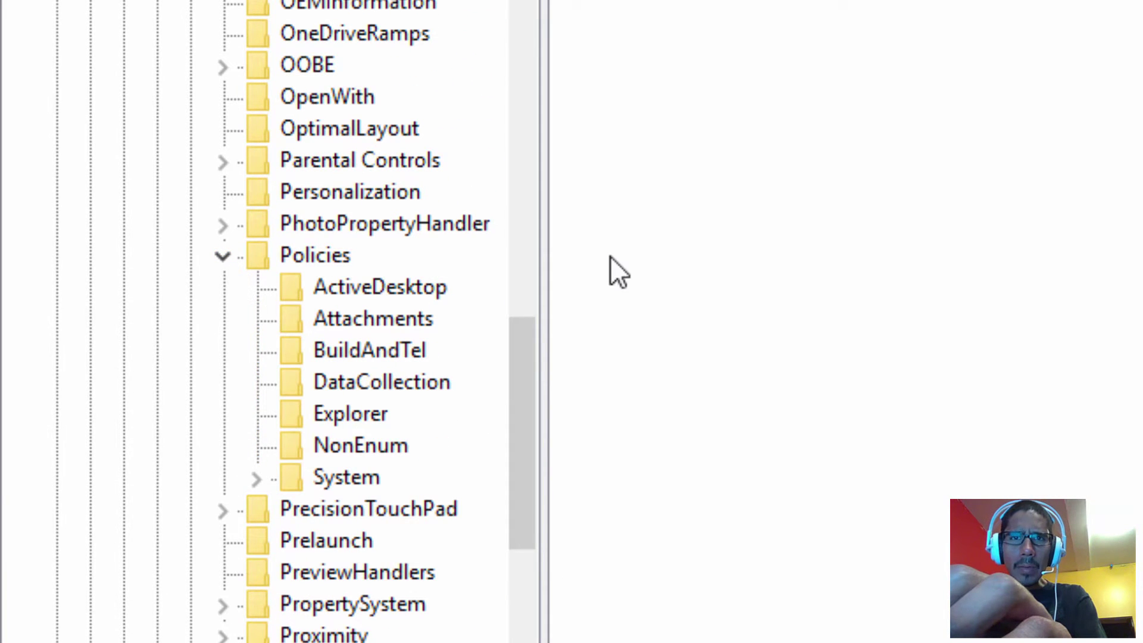
{"action": "left_click", "coordinate": [356, 480]}
{"action": "left_click", "coordinate": [538, 396]}
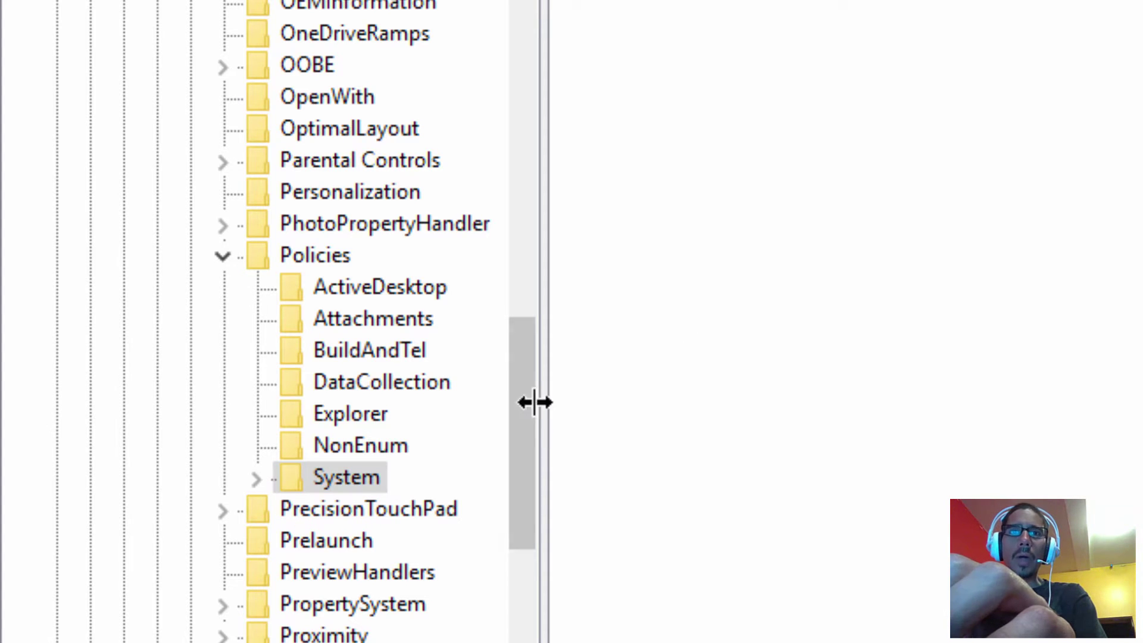
Create a DWORD (32-bit) value named DisplayLastLogonInfo in Policies\System
{"action": "right_click", "coordinate": [710, 139]}
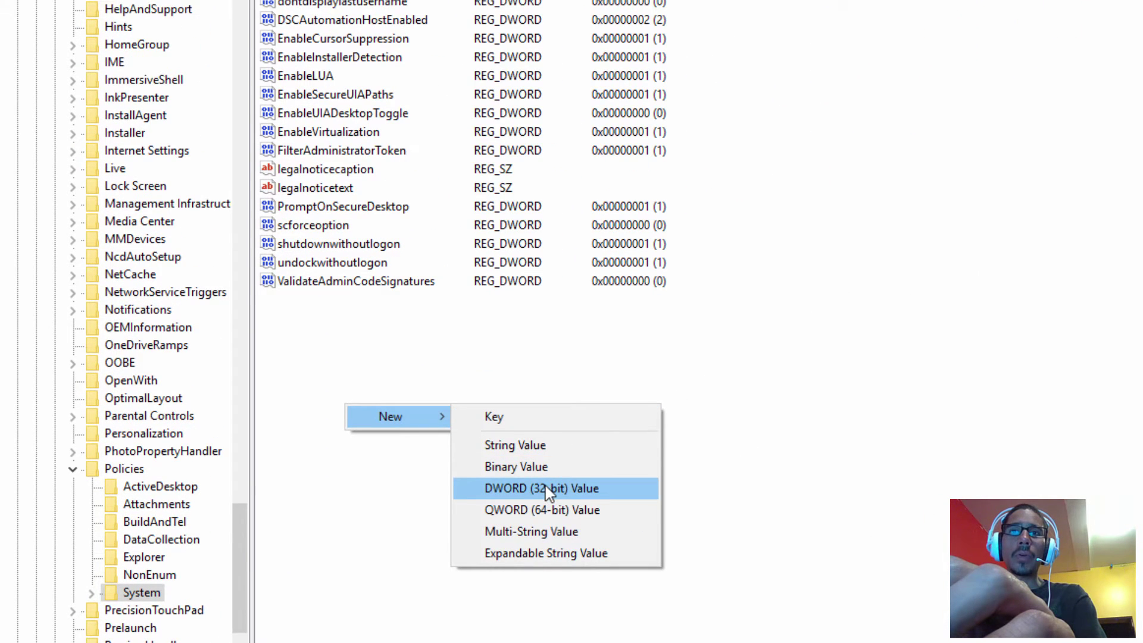
{"action": "left_click", "coordinate": [542, 491]}
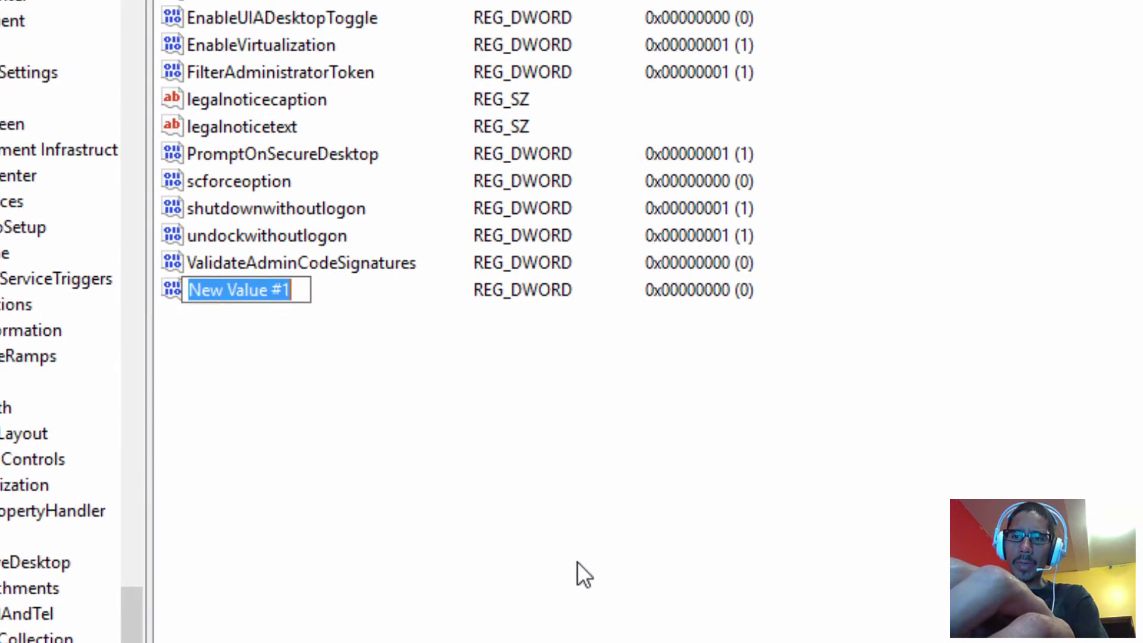
{"action": "type", "text": "Displ"}
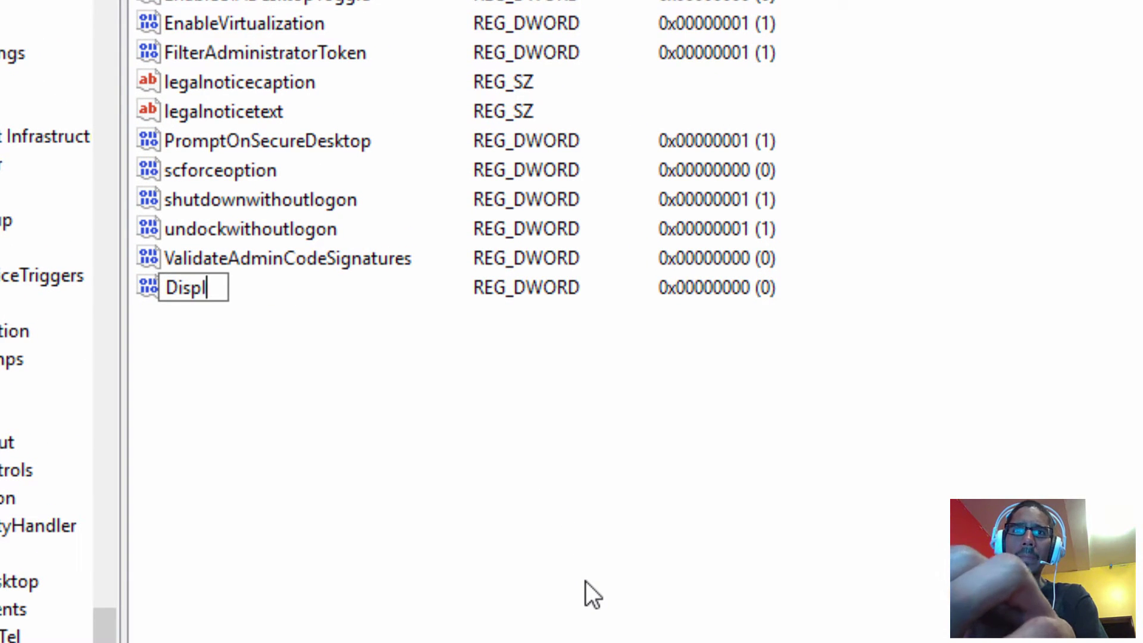
{"action": "type", "text": "ayLas"}
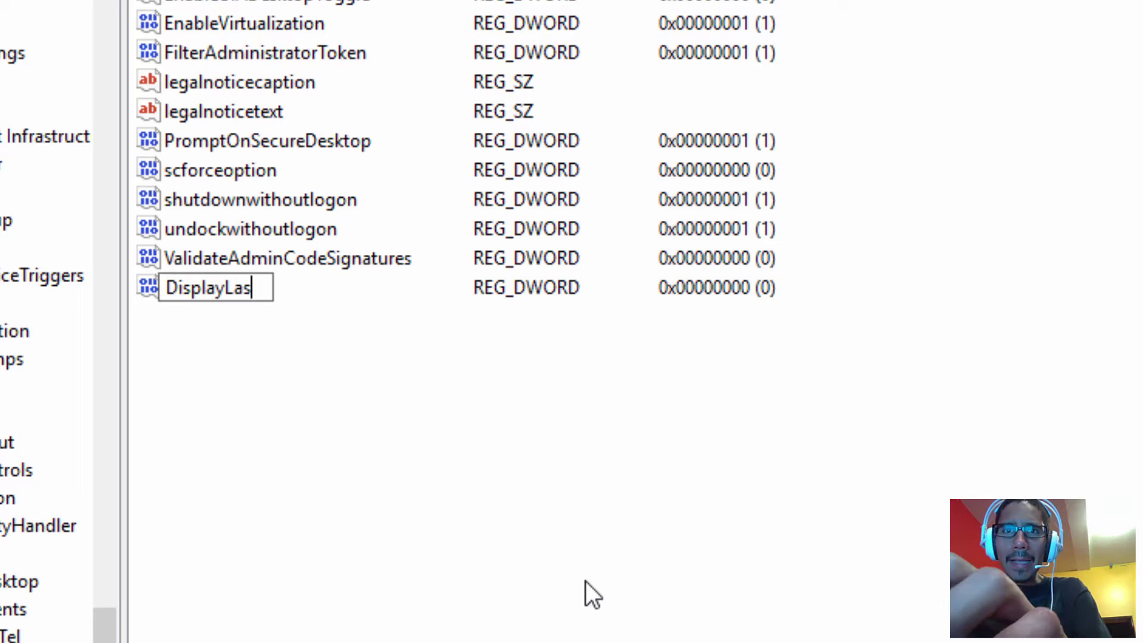
{"action": "type", "text": "tLog"}
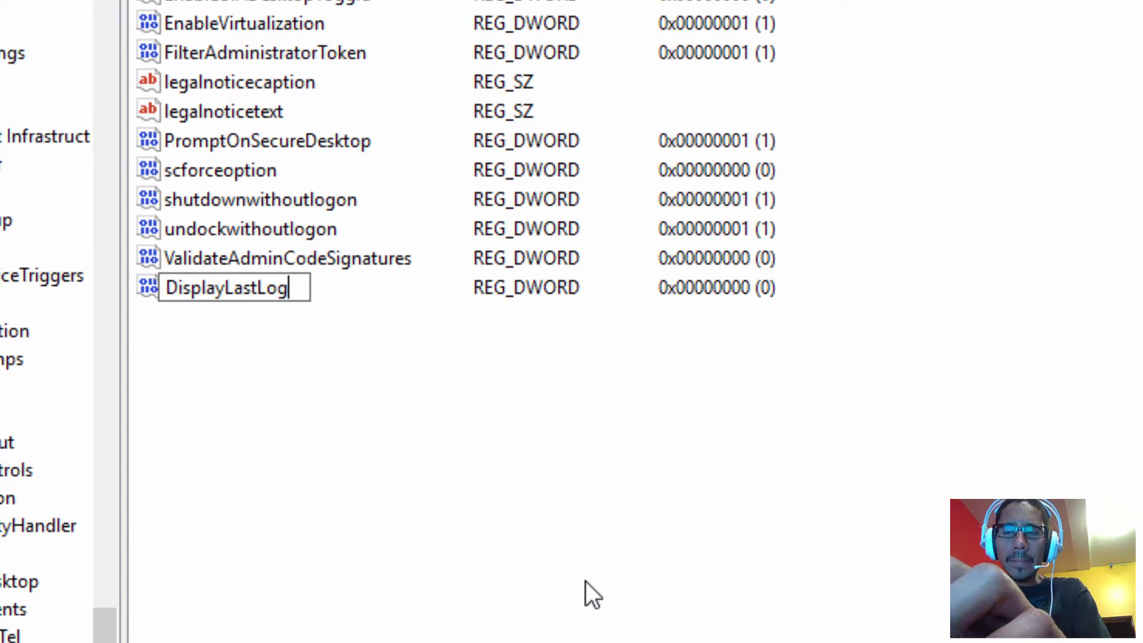
{"action": "type", "text": "on"}
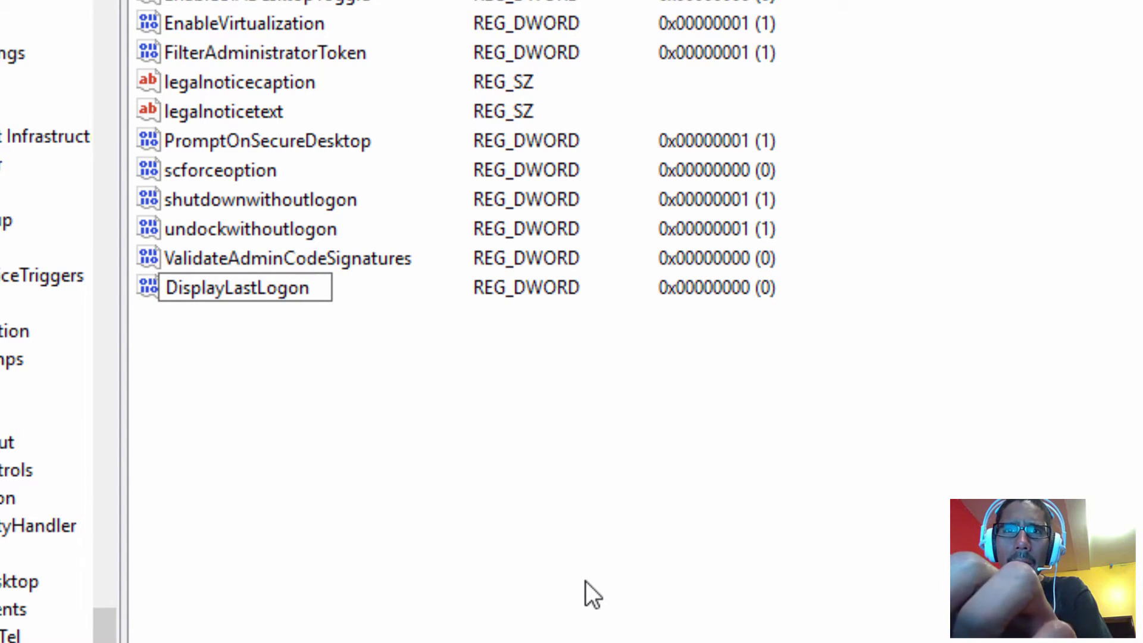
{"action": "type", "text": "Info"}
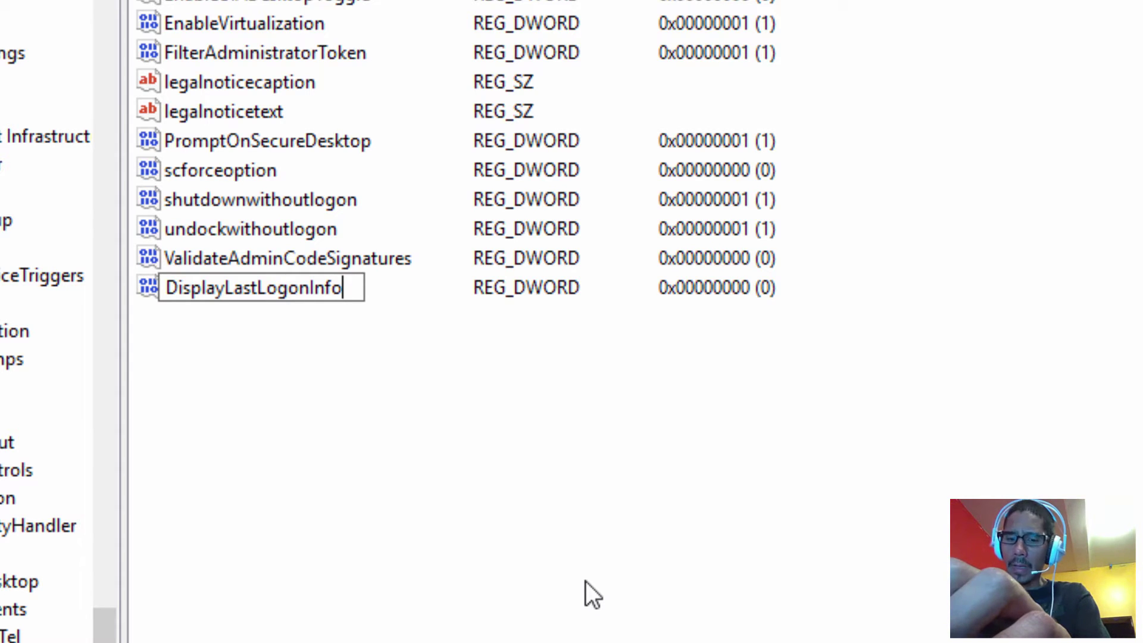
{"action": "key", "text": "Return"}
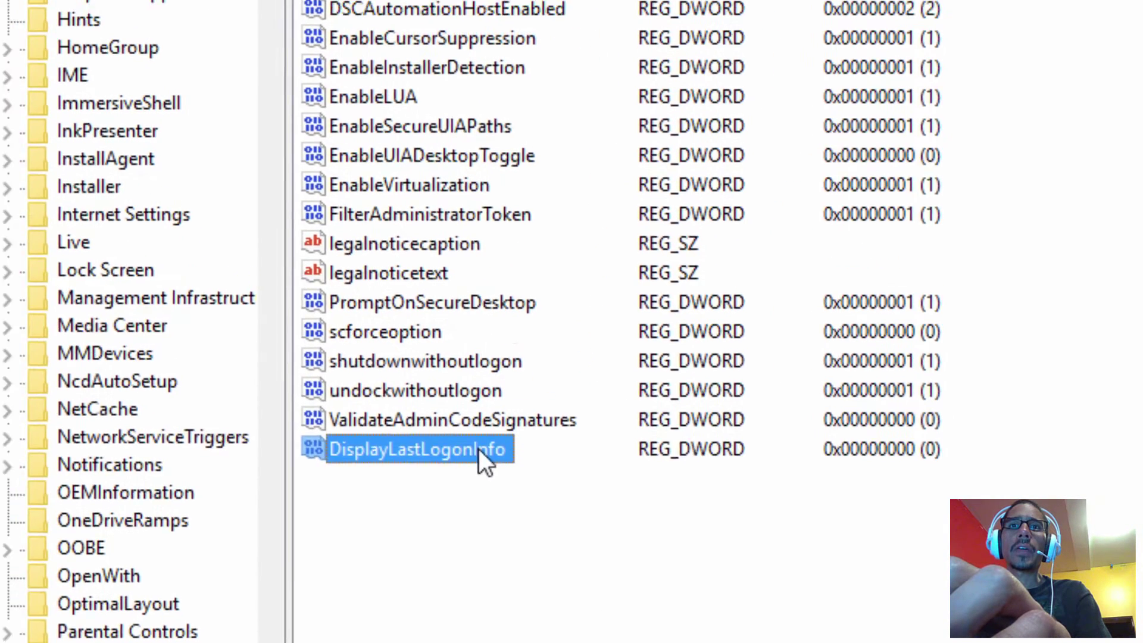
Change DisplayLastLogonInfo's value data from 0 to 1
{"action": "double_click", "coordinate": [312, 288]}
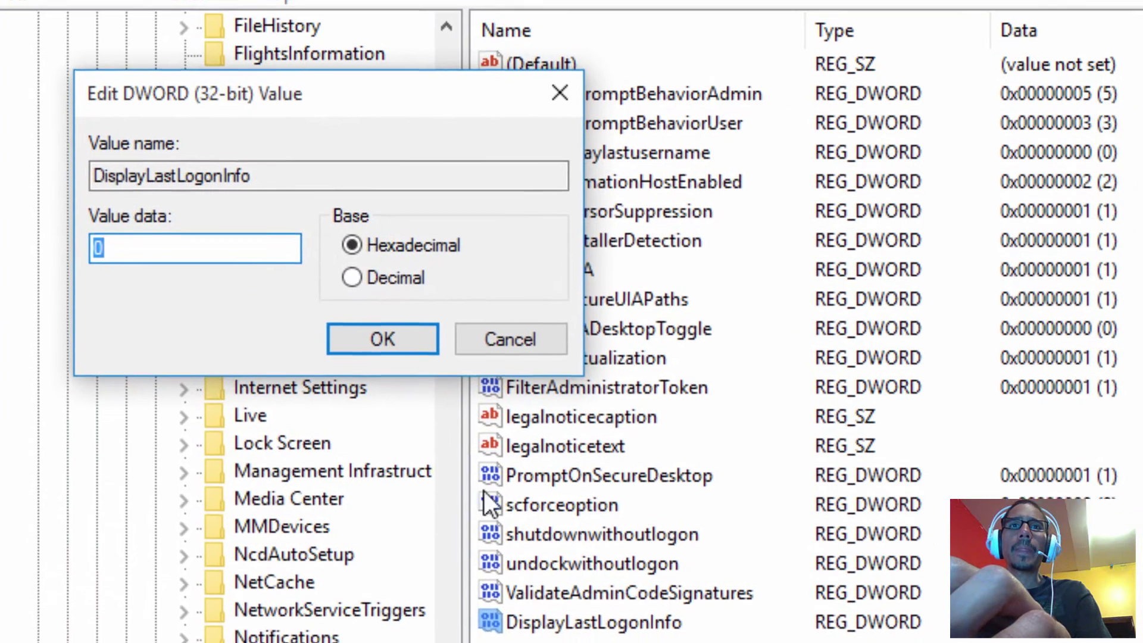
{"action": "type", "text": "1"}
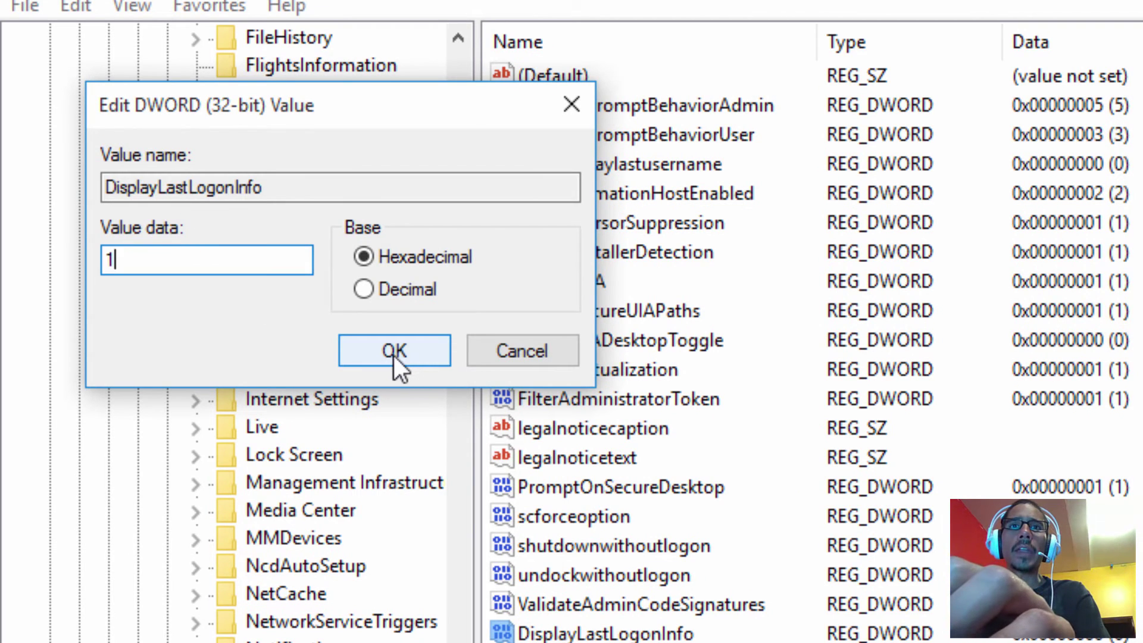
{"action": "left_click", "coordinate": [394, 356]}
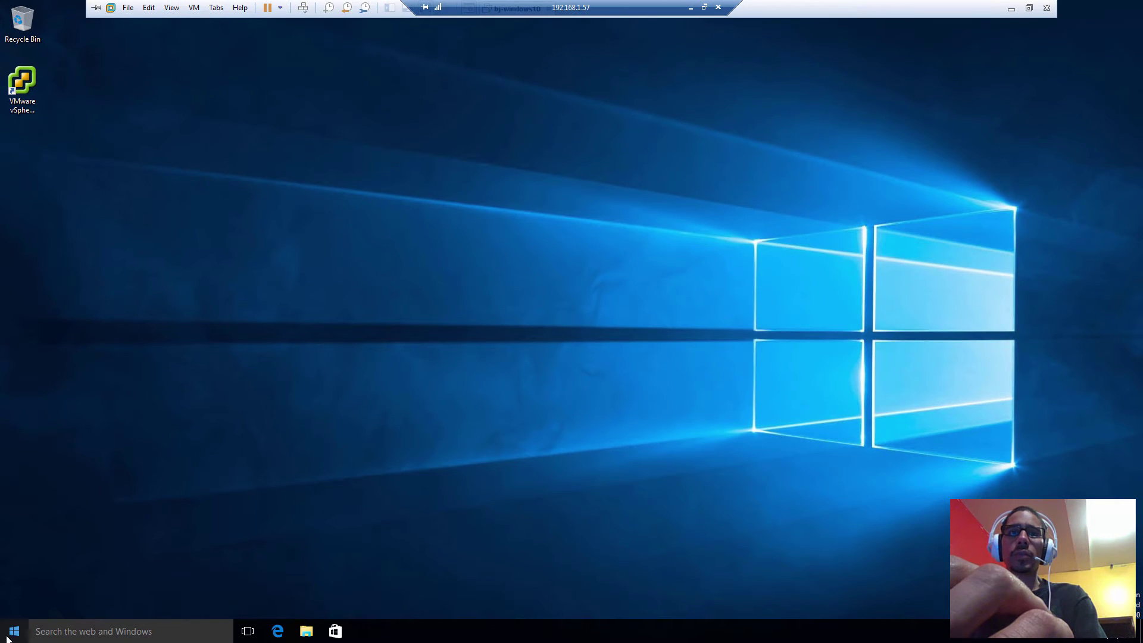
Sign out of Administrator and dismiss the lock screen to reach sign-in
{"action": "left_click", "coordinate": [7, 638]}
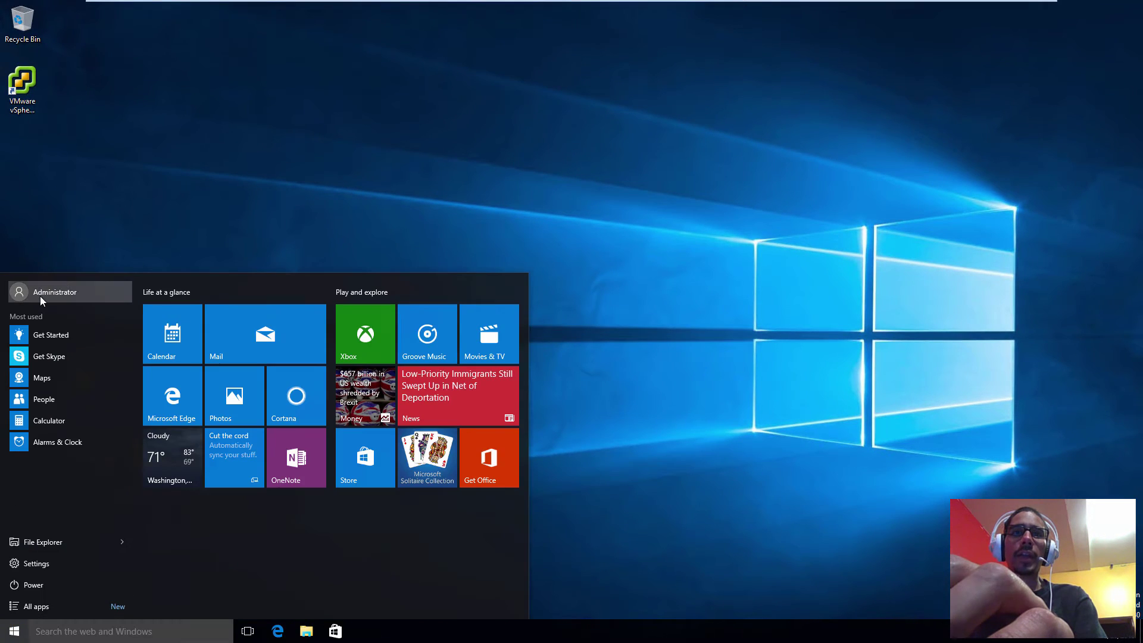
{"action": "left_click", "coordinate": [41, 293]}
{"action": "left_click", "coordinate": [51, 350]}
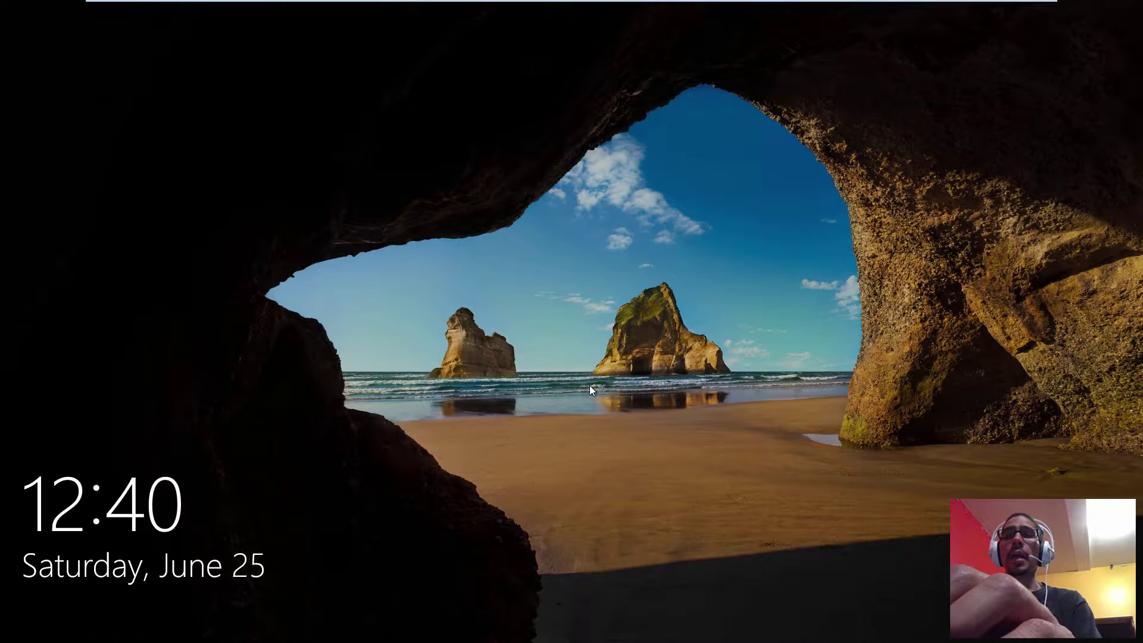
{"action": "left_click", "coordinate": [588, 381]}
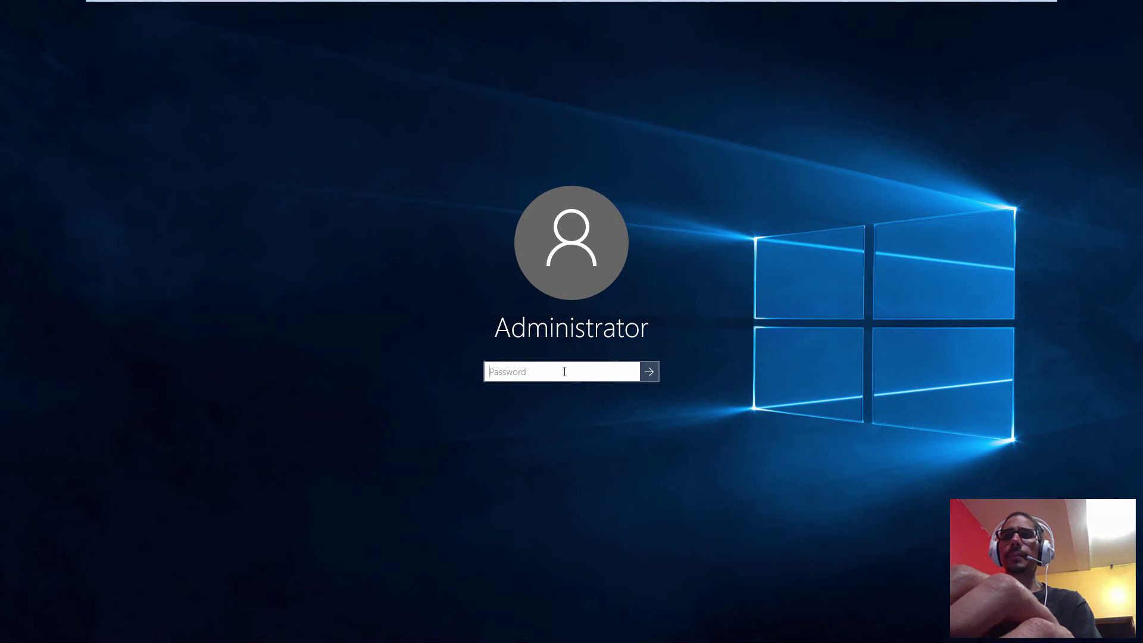
{"action": "left_click", "coordinate": [651, 372]}
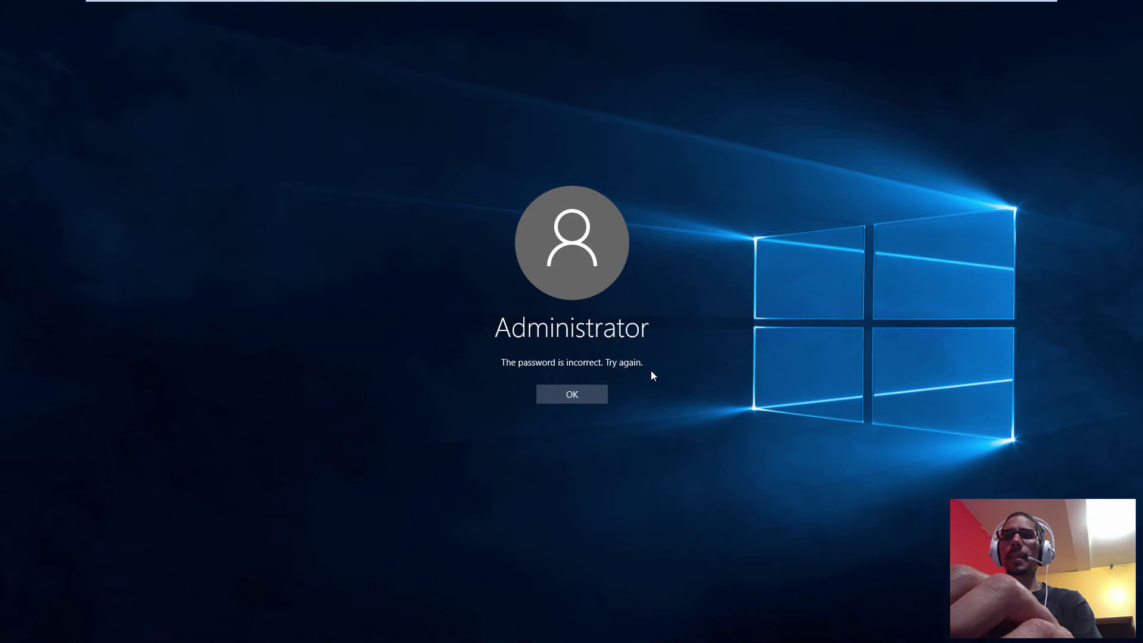
{"action": "left_click", "coordinate": [587, 394]}
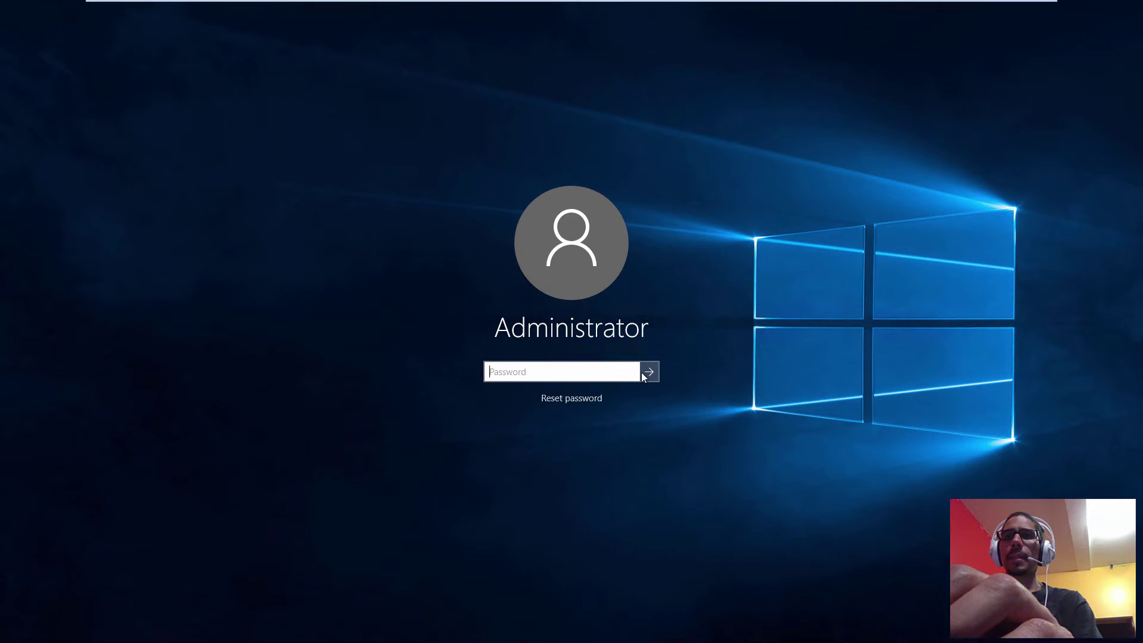
{"action": "left_click", "coordinate": [642, 373]}
{"action": "left_click", "coordinate": [587, 397]}
{"action": "left_click", "coordinate": [648, 373]}
{"action": "left_click", "coordinate": [589, 399]}
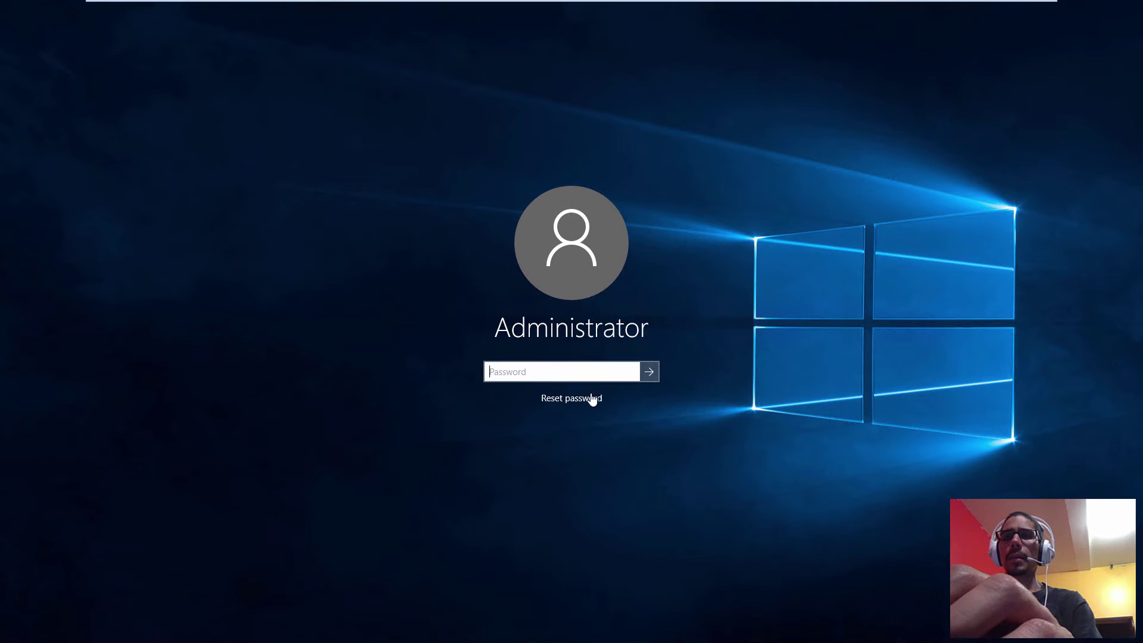
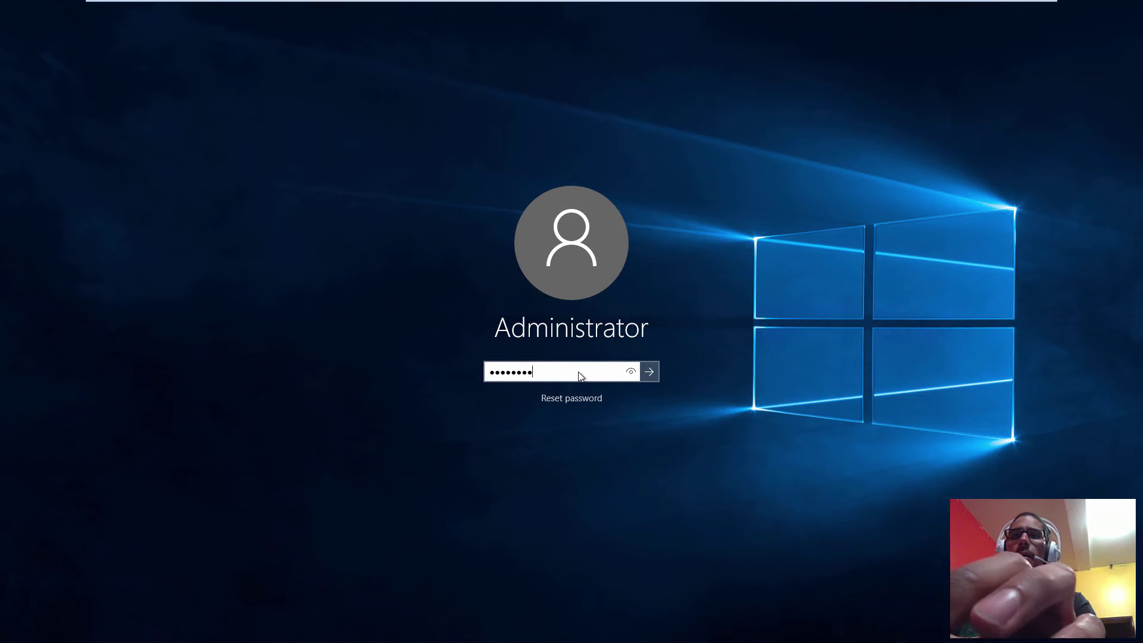
{"action": "key", "text": "Return"}
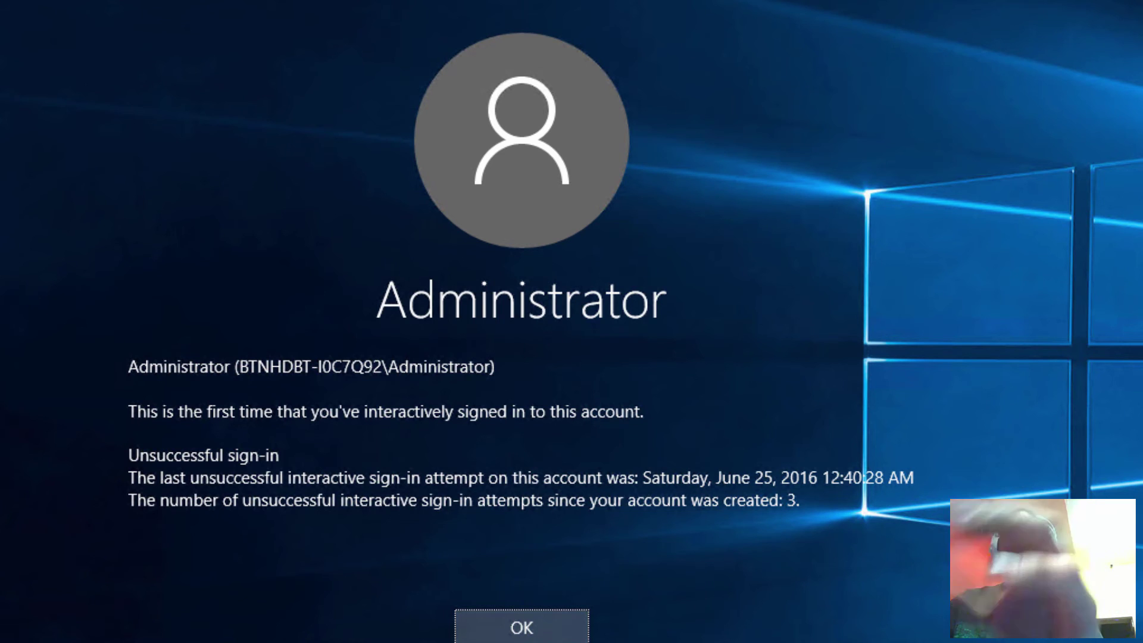
Dismiss the previous-logon report showing three unsuccessful attempts and continue to the desktop
{"action": "left_click", "coordinate": [546, 632]}
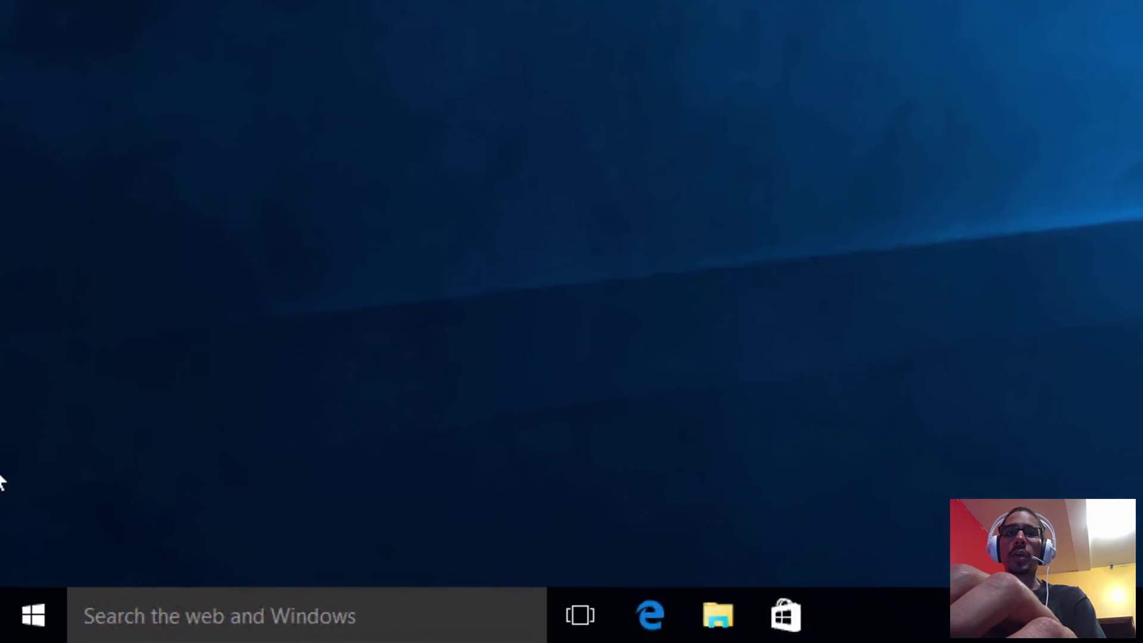
Run 'gpedit.msc' from the Start right-click Run box
{"action": "right_click", "coordinate": [25, 620]}
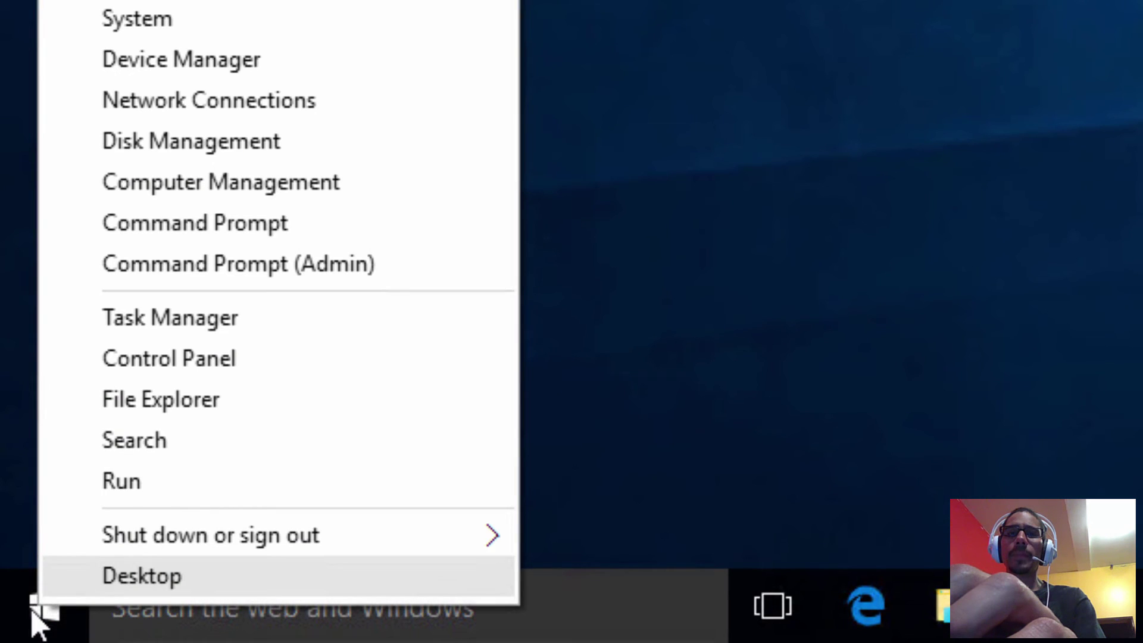
{"action": "left_click", "coordinate": [120, 474]}
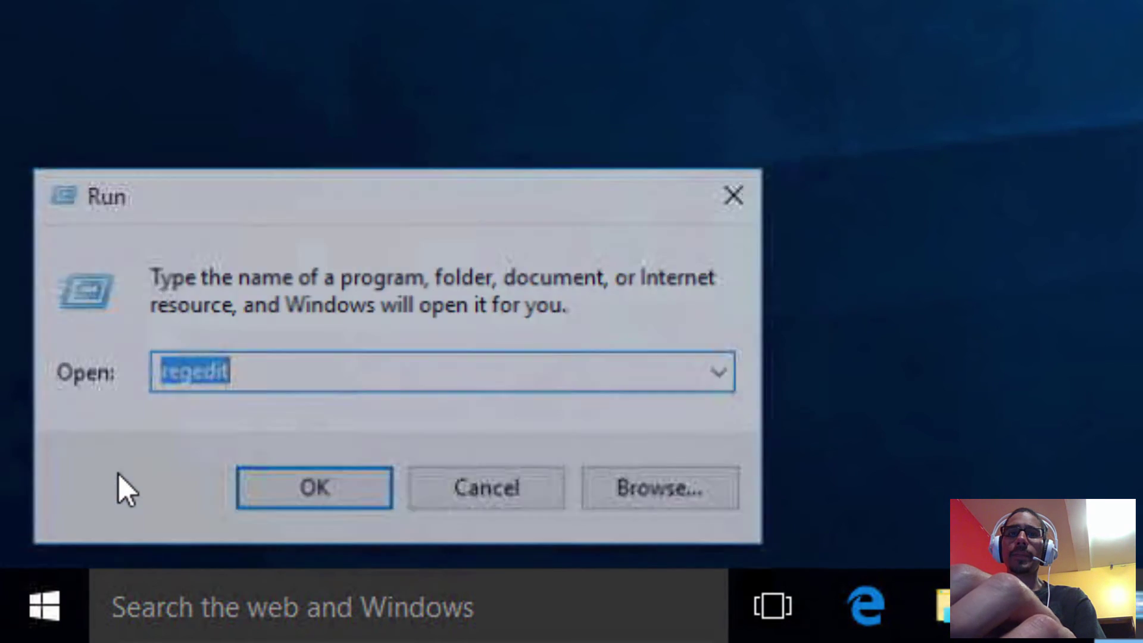
{"action": "type", "text": "gpe"}
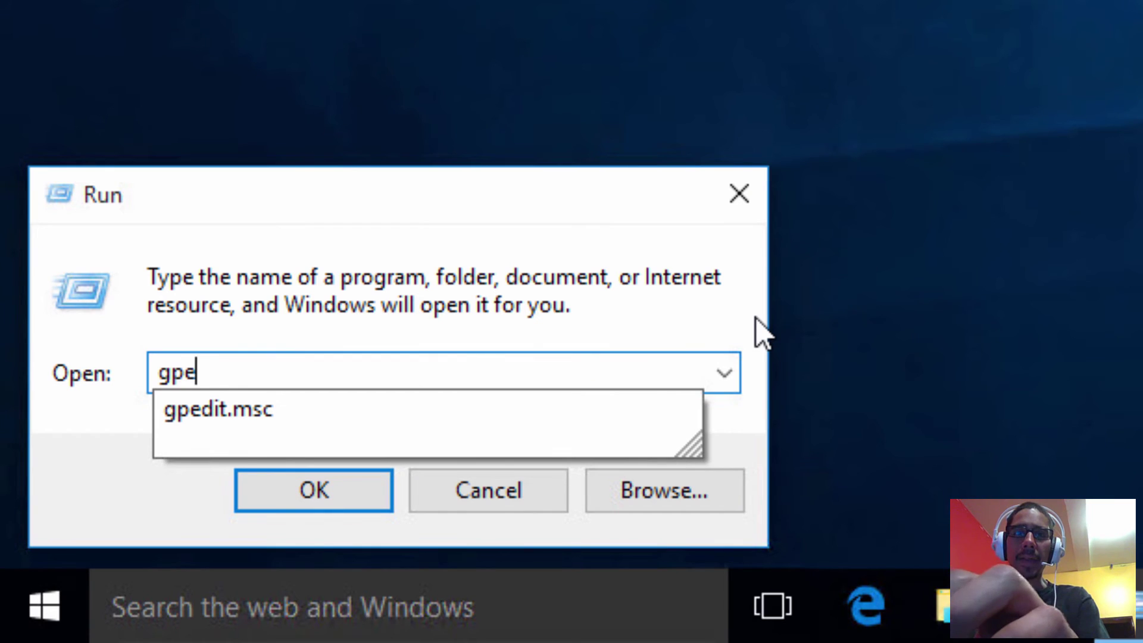
{"action": "type", "text": "dit.m"}
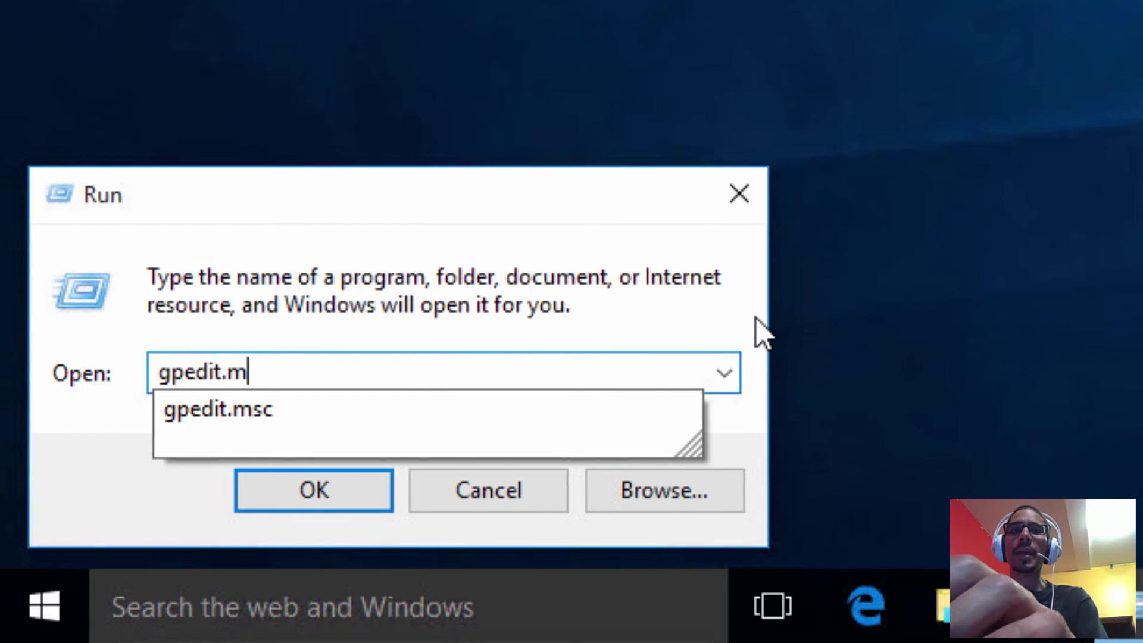
{"action": "type", "text": "sc"}
{"action": "key", "text": "Return"}
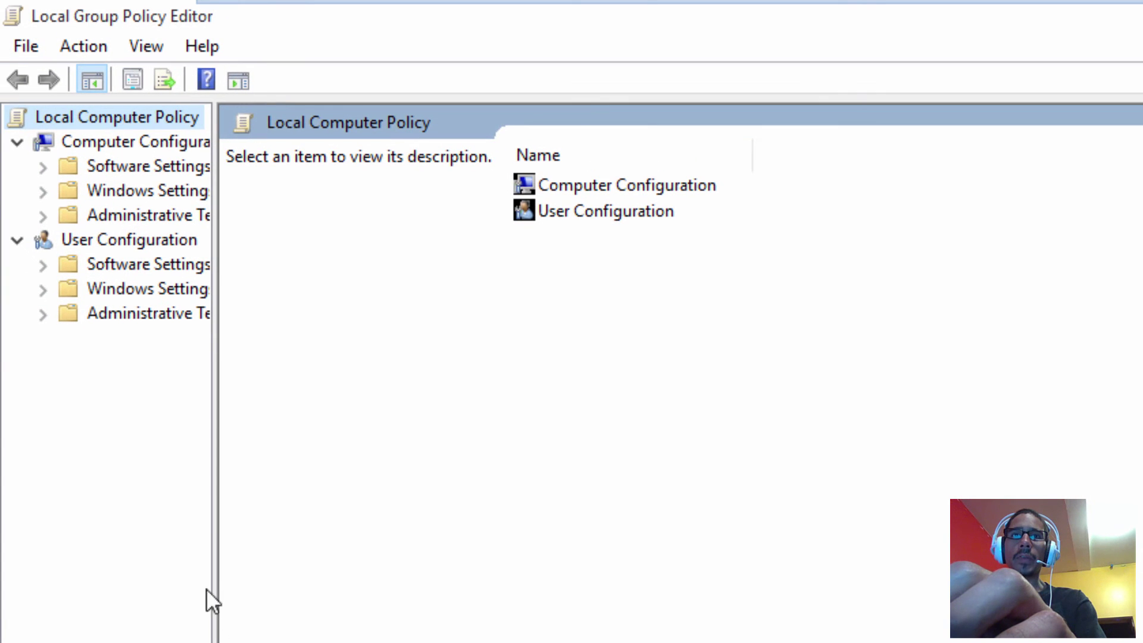
Navigate Computer Configuration > Administrative Templates > Windows Components to Windows Logon Options
{"action": "left_click_drag", "start_coordinate": [235, 597], "coordinate": [406, 593]}
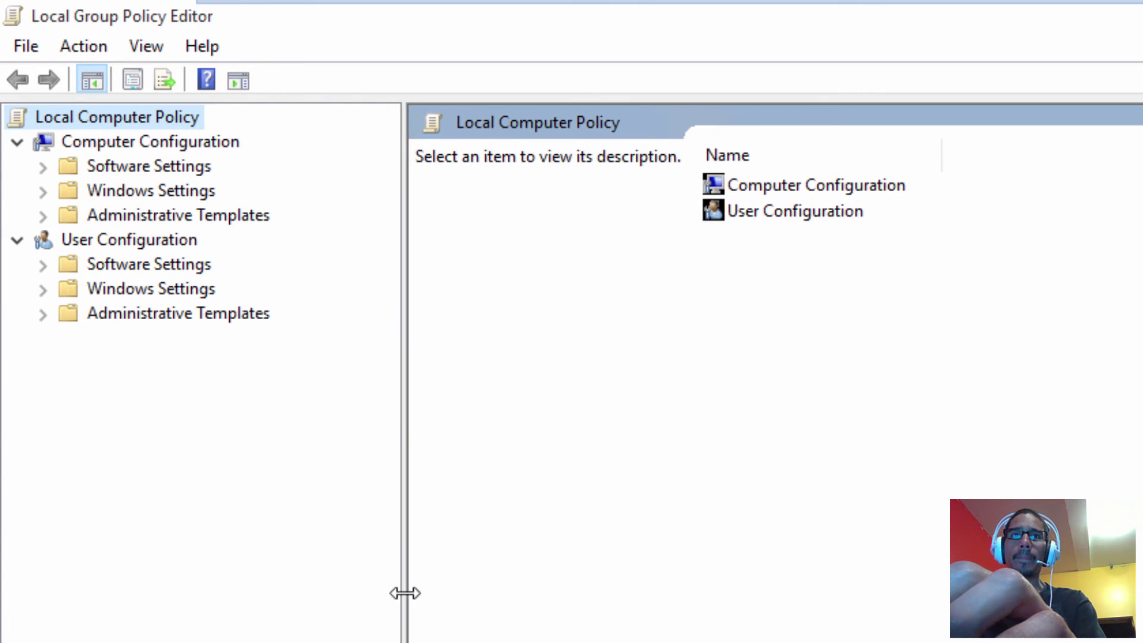
{"action": "left_click", "coordinate": [150, 140]}
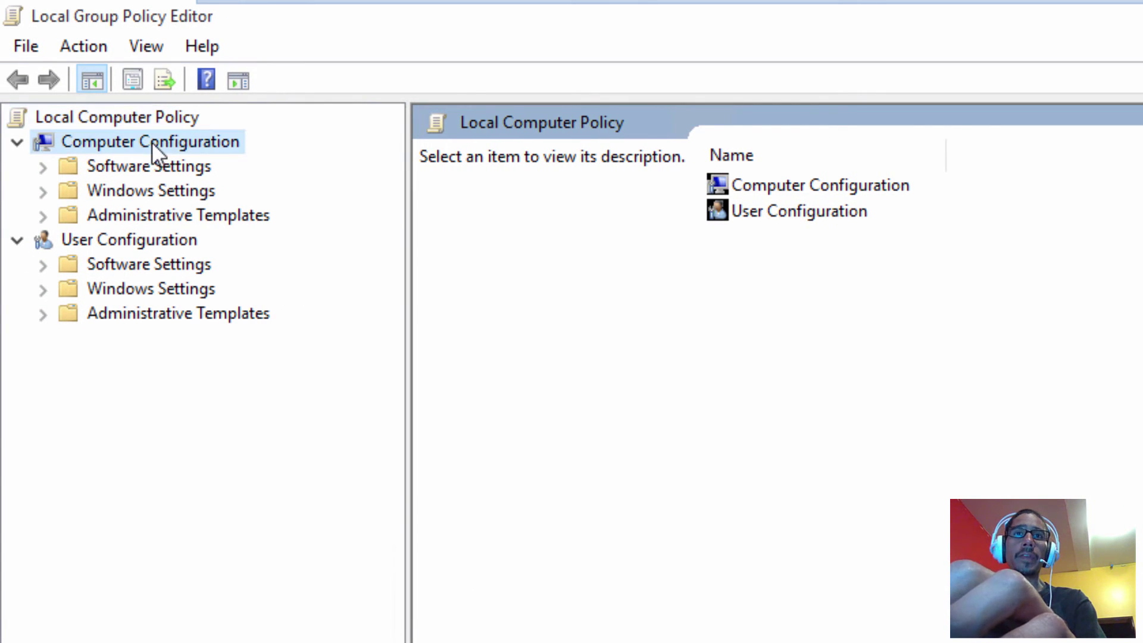
{"action": "left_click", "coordinate": [43, 216]}
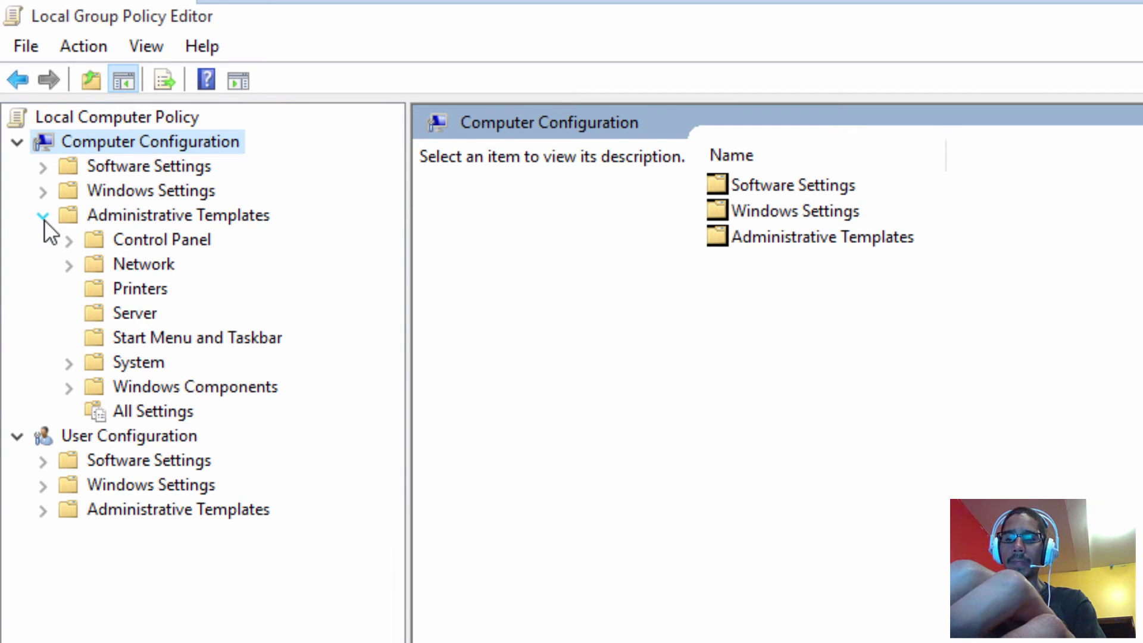
{"action": "left_click", "coordinate": [77, 387]}
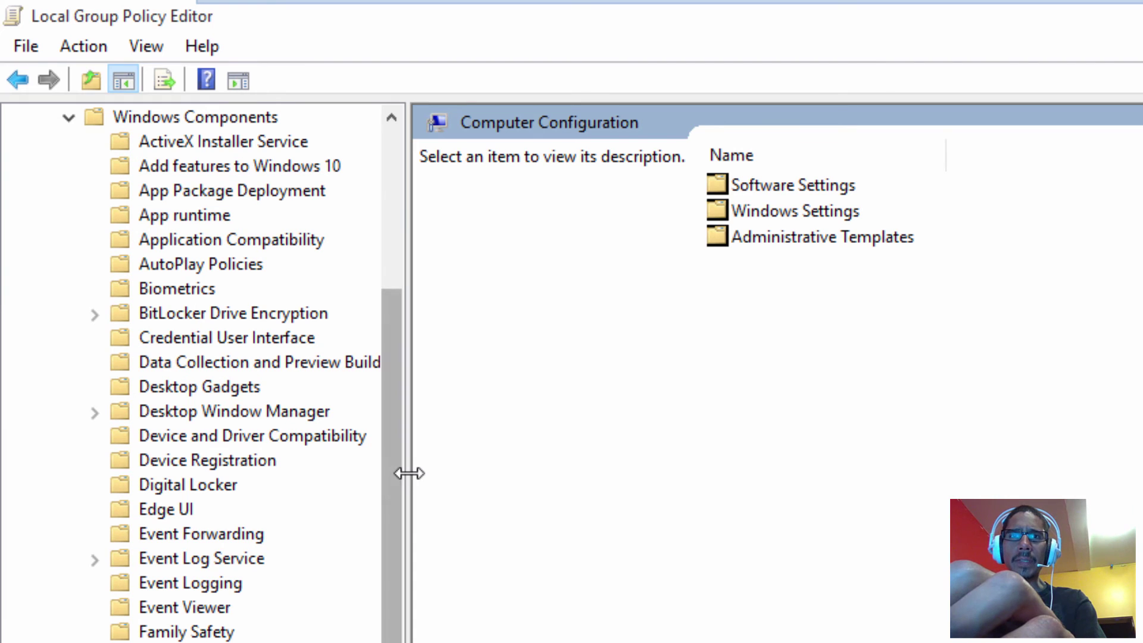
{"action": "left_click_drag", "start_coordinate": [408, 472], "coordinate": [562, 477]}
{"action": "left_click_drag", "start_coordinate": [536, 545], "coordinate": [546, 640]}
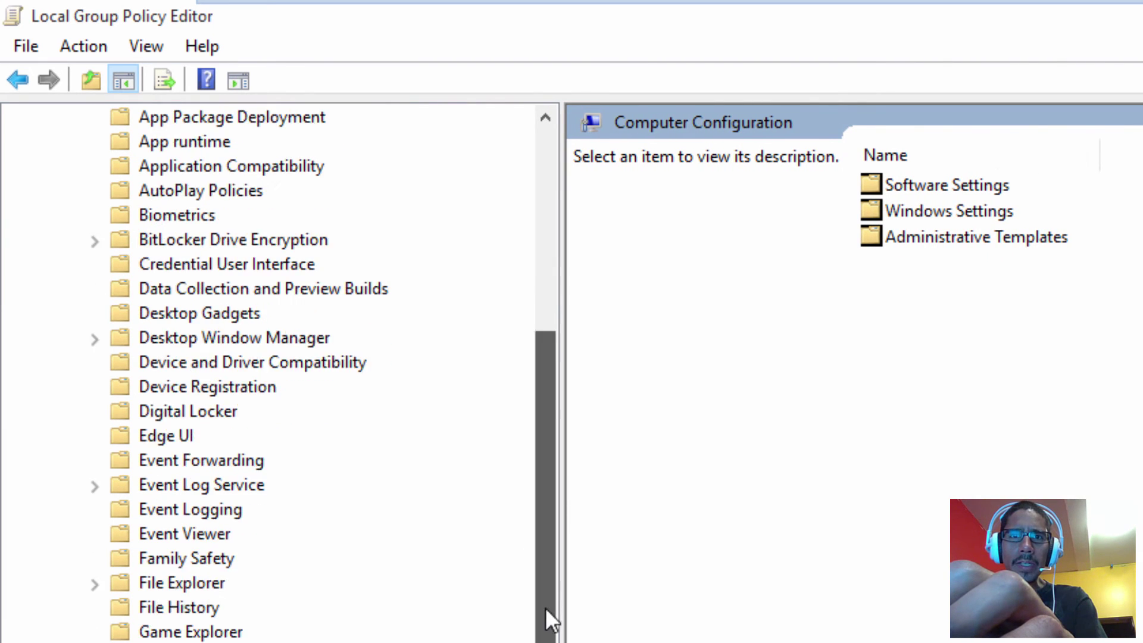
{"action": "scroll", "coordinate": [517, 444], "scroll_direction": "down", "scroll_amount": 5}
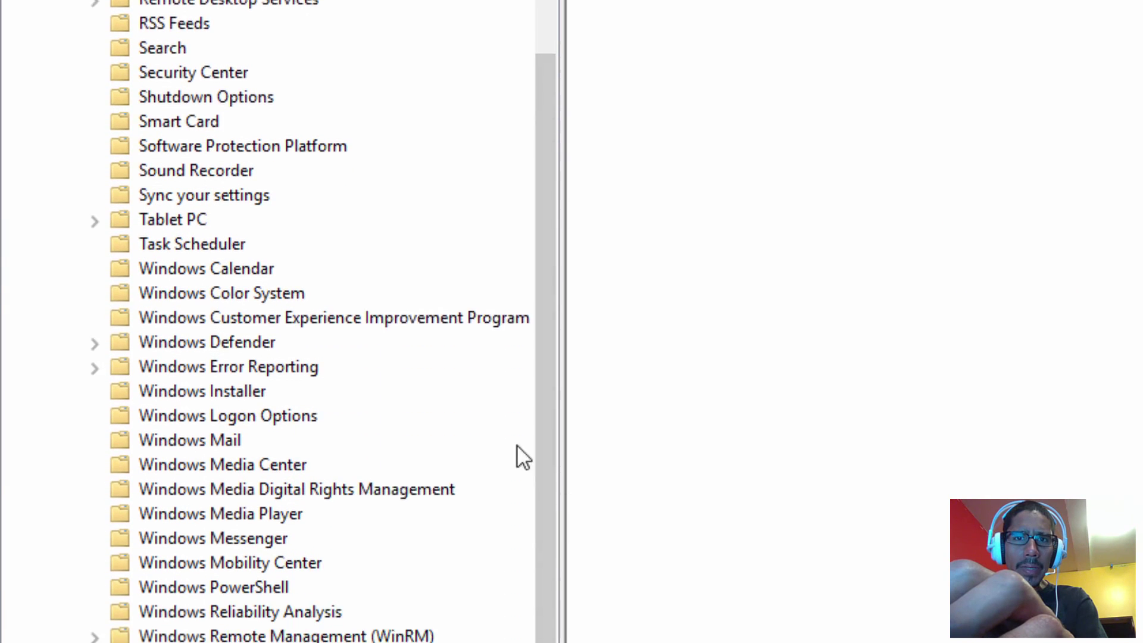
{"action": "scroll", "coordinate": [357, 476], "scroll_direction": "down", "scroll_amount": 2}
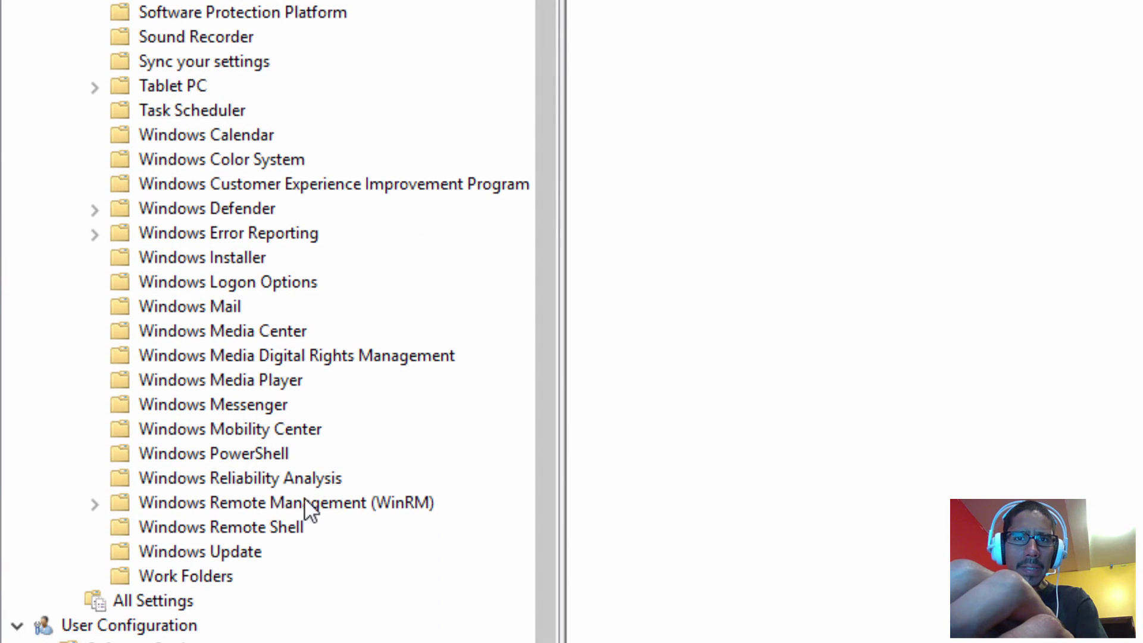
{"action": "left_click", "coordinate": [262, 281]}
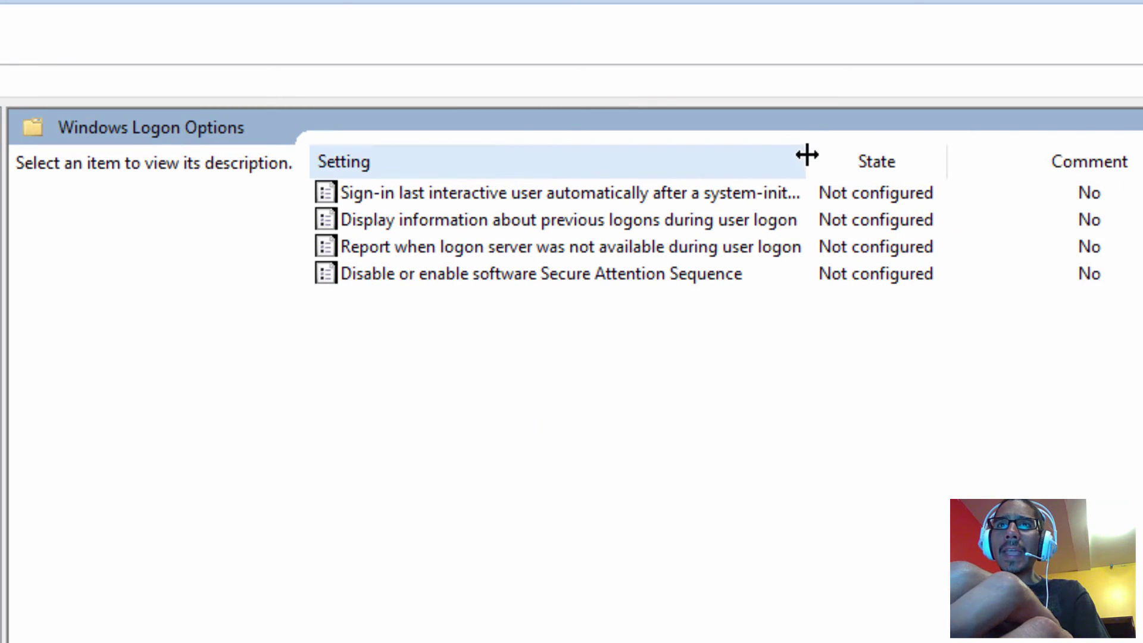
Set 'Display information about previous logons during user logon' to Enabled in its properties
{"action": "left_click_drag", "start_coordinate": [807, 156], "coordinate": [1062, 145]}
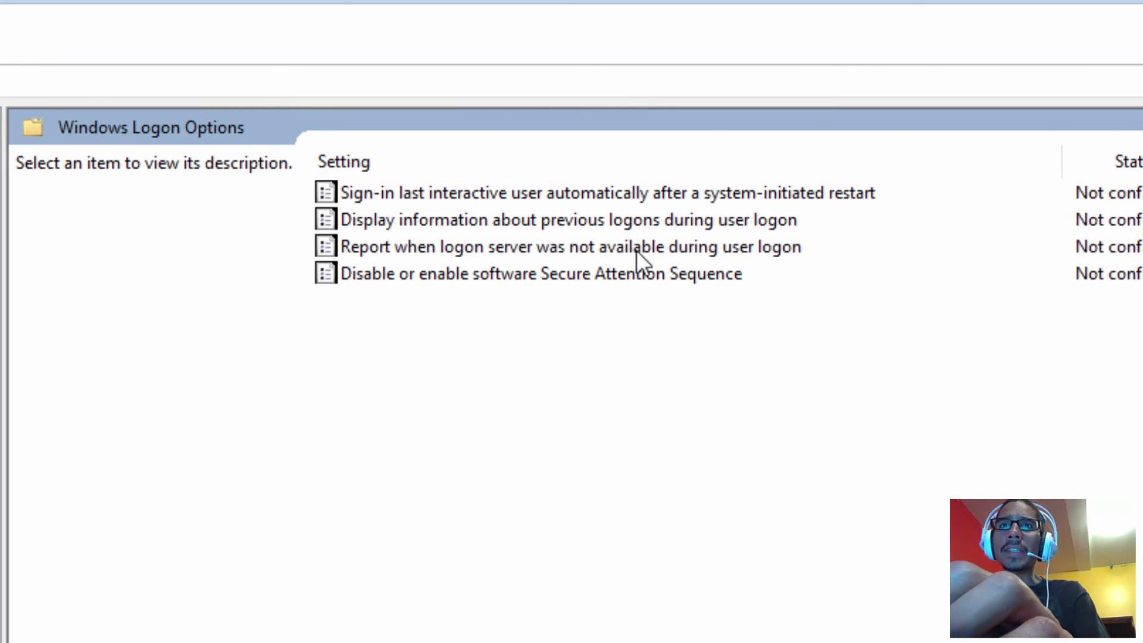
{"action": "left_click", "coordinate": [523, 222]}
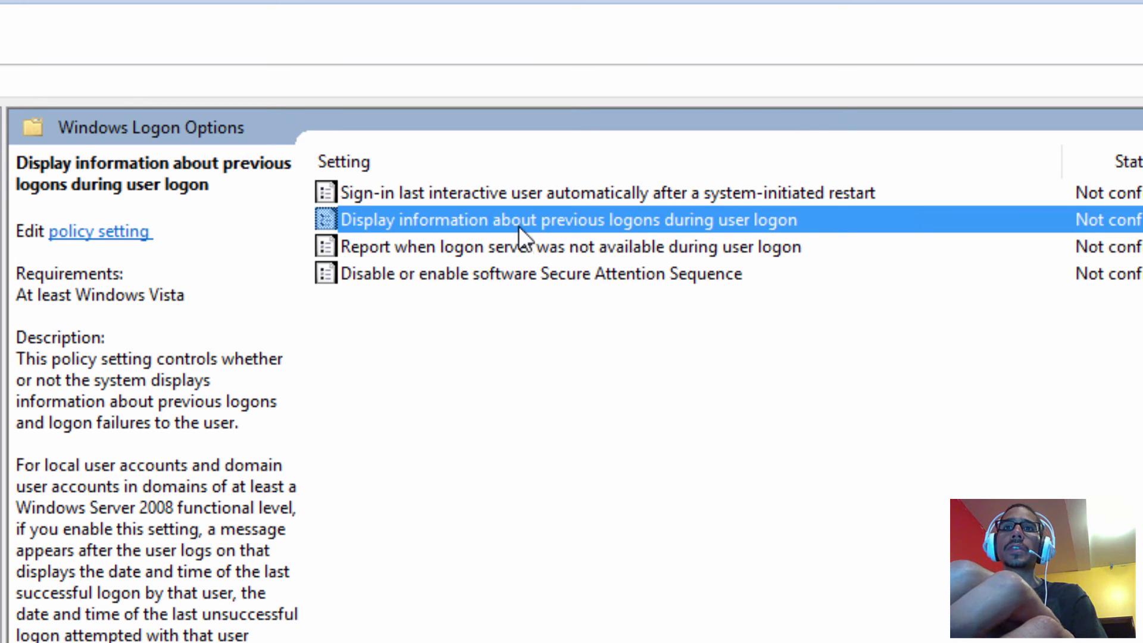
{"action": "double_click", "coordinate": [517, 223]}
{"action": "left_click", "coordinate": [102, 136]}
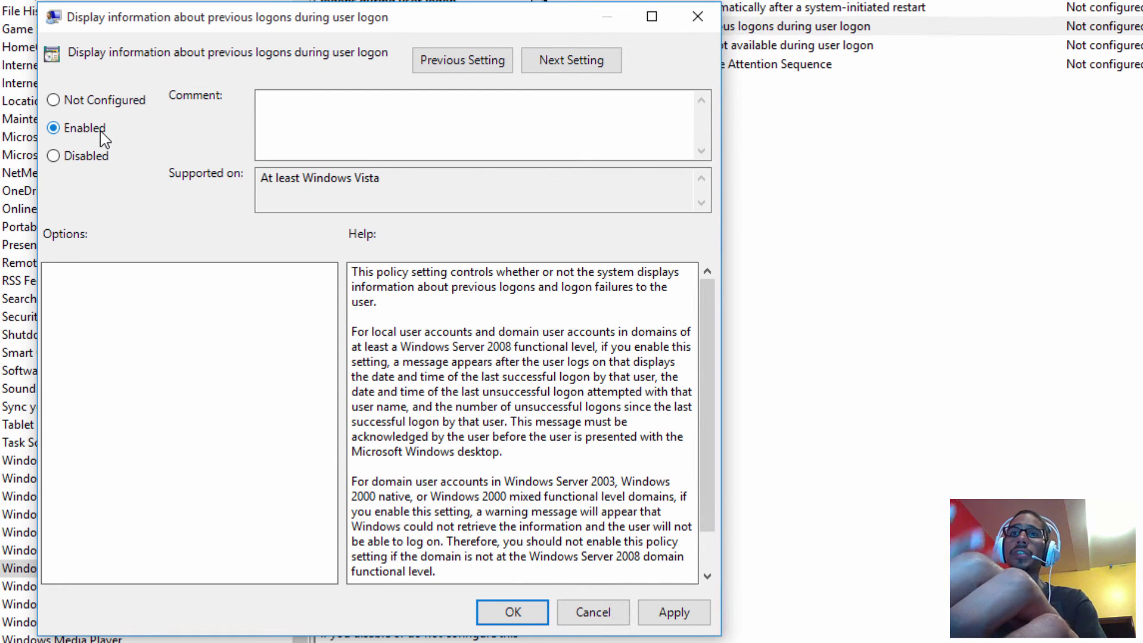
{"action": "left_click", "coordinate": [591, 612]}
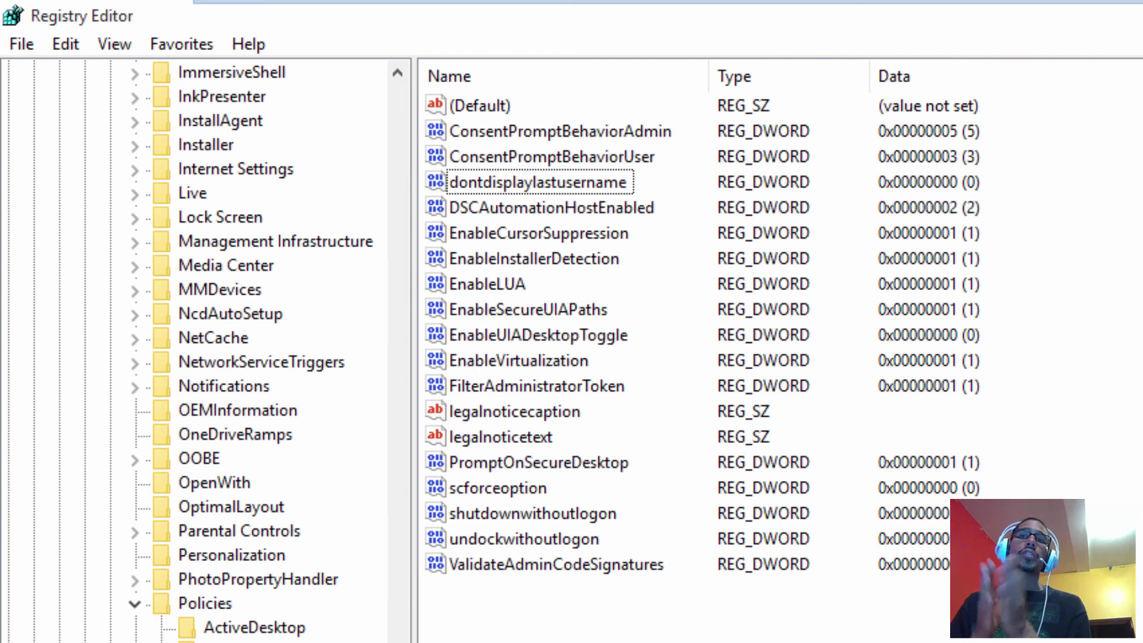